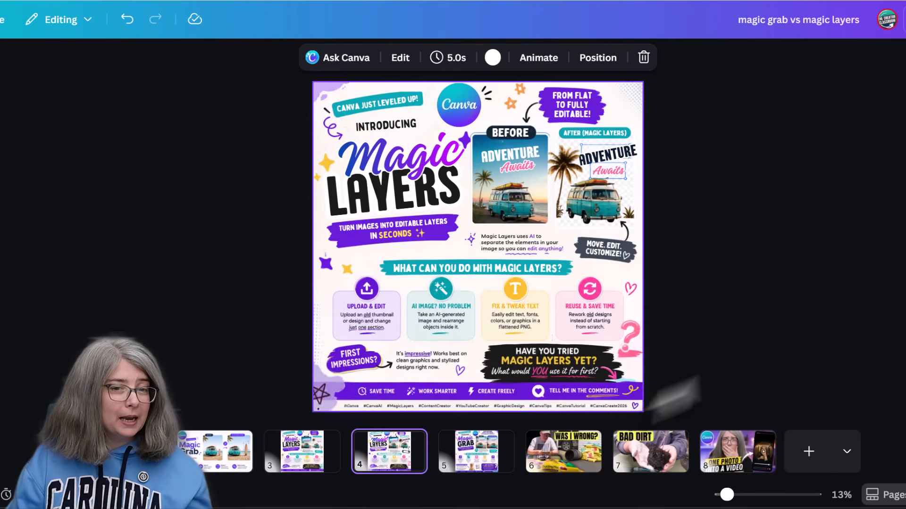
Select the Magic title, the LAYERS word and elements below in the square Magic Layers infographic to inspect its separate pieces.
{"action": "left_click", "coordinate": [397, 160]}
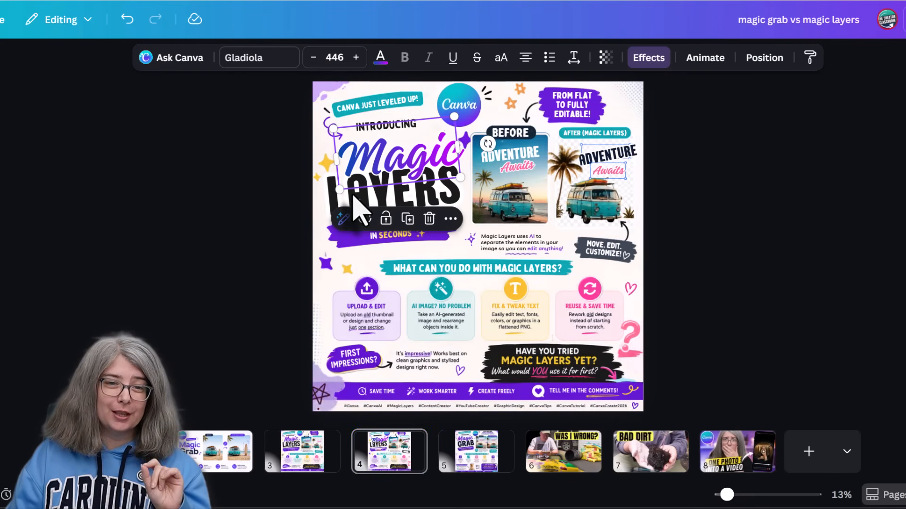
{"action": "left_click", "coordinate": [356, 201]}
{"action": "left_click", "coordinate": [364, 324]}
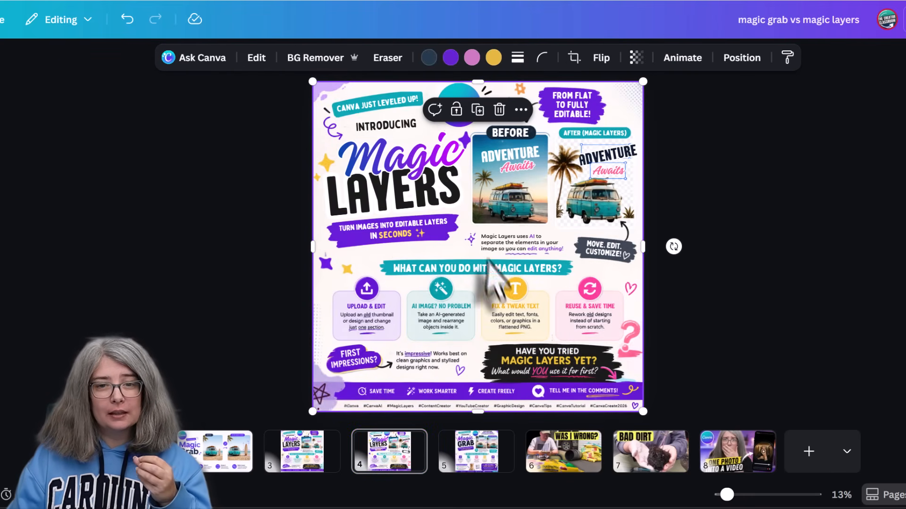
{"action": "left_click", "coordinate": [475, 268]}
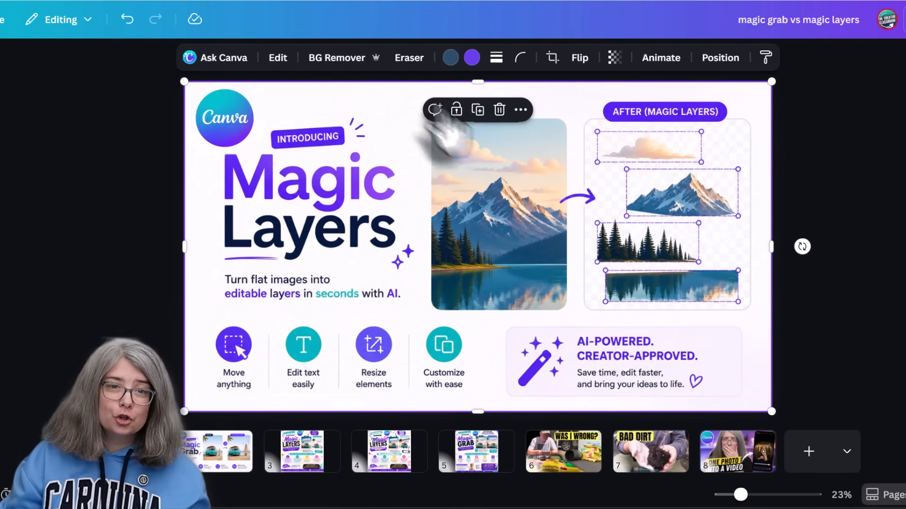
Run Magic Layers on the flat Magic Layers banner image with the mountain photo.
{"action": "left_click", "coordinate": [278, 57]}
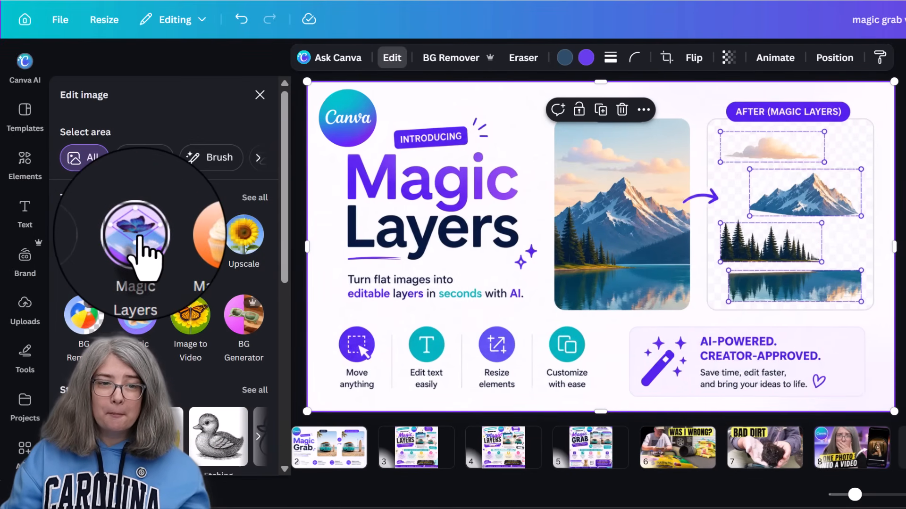
{"action": "left_click", "coordinate": [138, 232]}
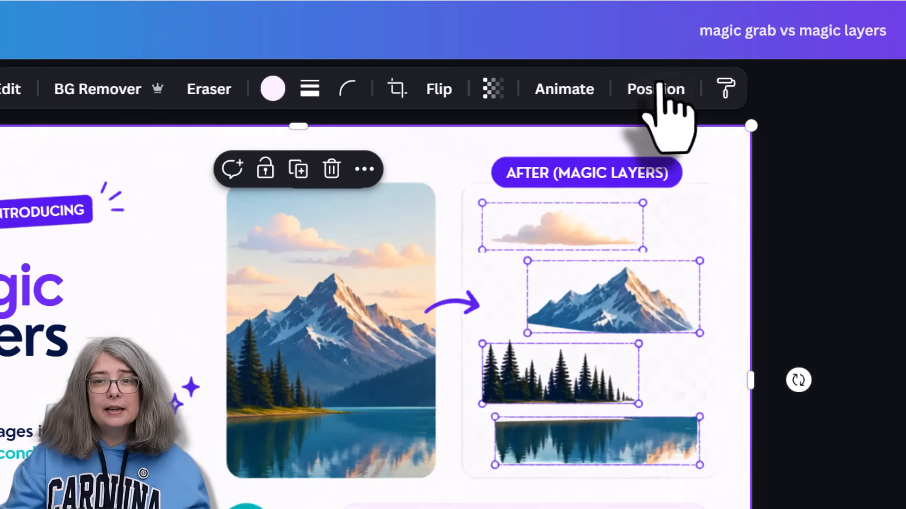
Open the converted page's Layers list and look through all of its separated elements.
{"action": "left_click", "coordinate": [658, 91]}
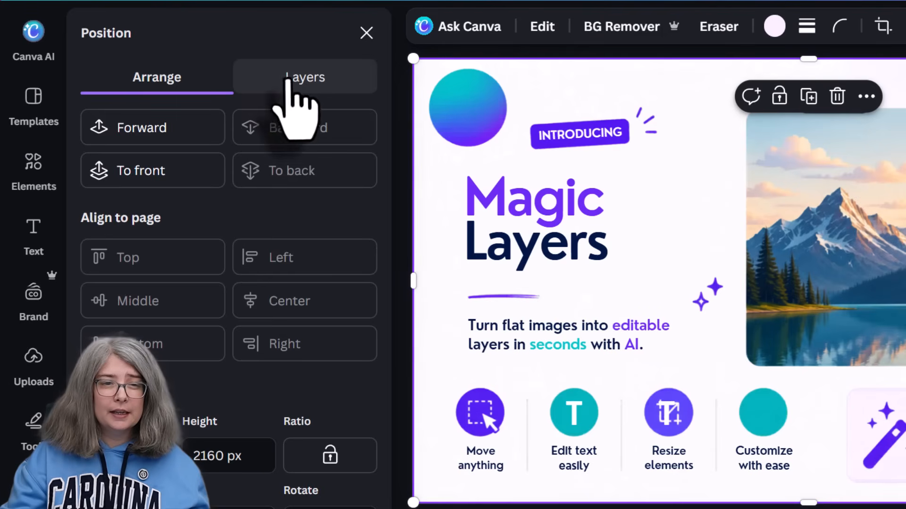
{"action": "left_click", "coordinate": [289, 80]}
{"action": "scroll", "coordinate": [257, 188], "scroll_direction": "down", "scroll_amount": 5}
{"action": "scroll", "coordinate": [256, 172], "scroll_direction": "up", "scroll_amount": 10}
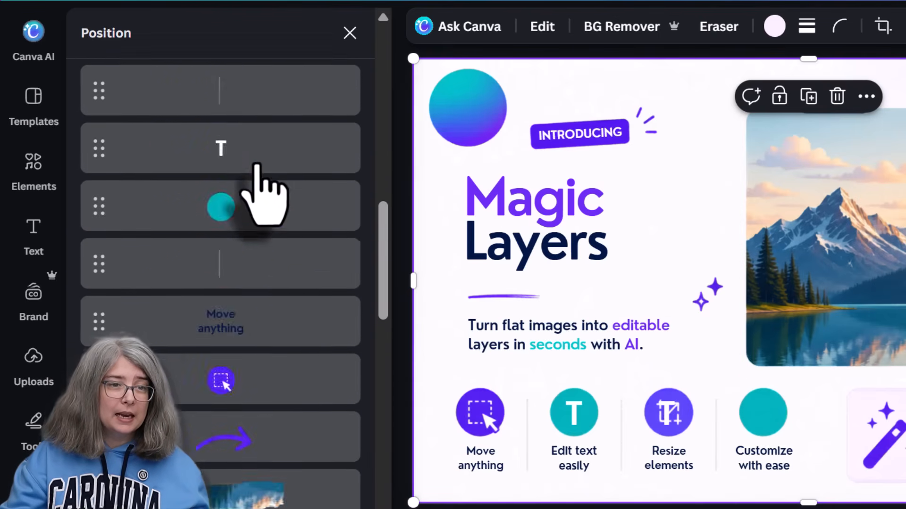
Select the T icon letter, the Magic Layers title and other entries in the layer list to match them to the page.
{"action": "left_click", "coordinate": [267, 201]}
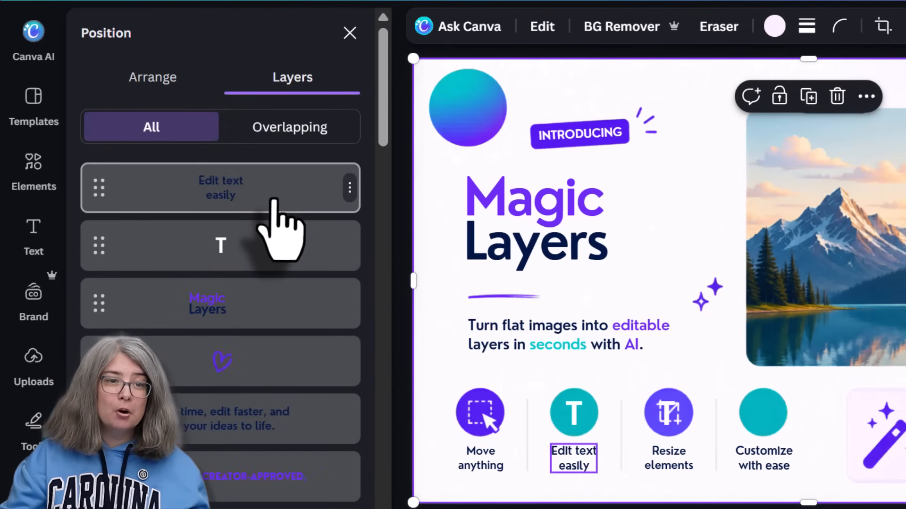
{"action": "left_click", "coordinate": [261, 298]}
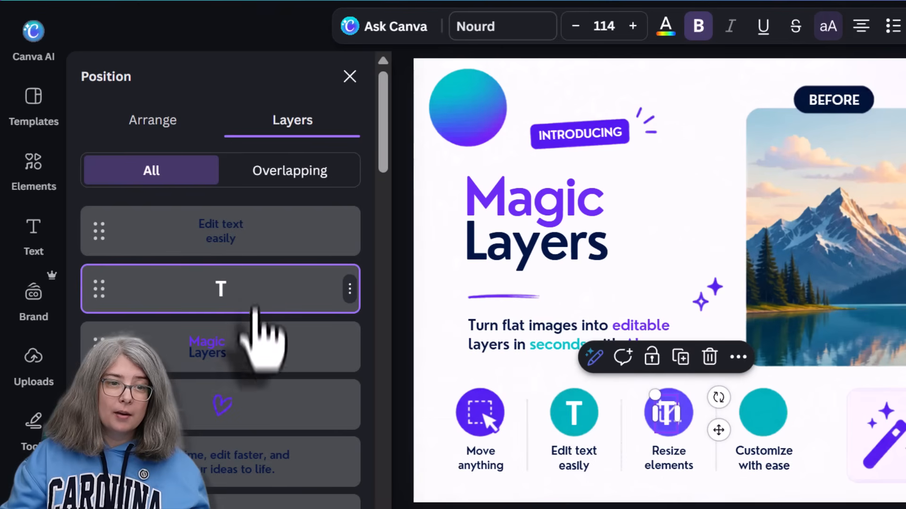
{"action": "left_click", "coordinate": [259, 366]}
{"action": "scroll", "coordinate": [267, 326], "scroll_direction": "down", "scroll_amount": 3}
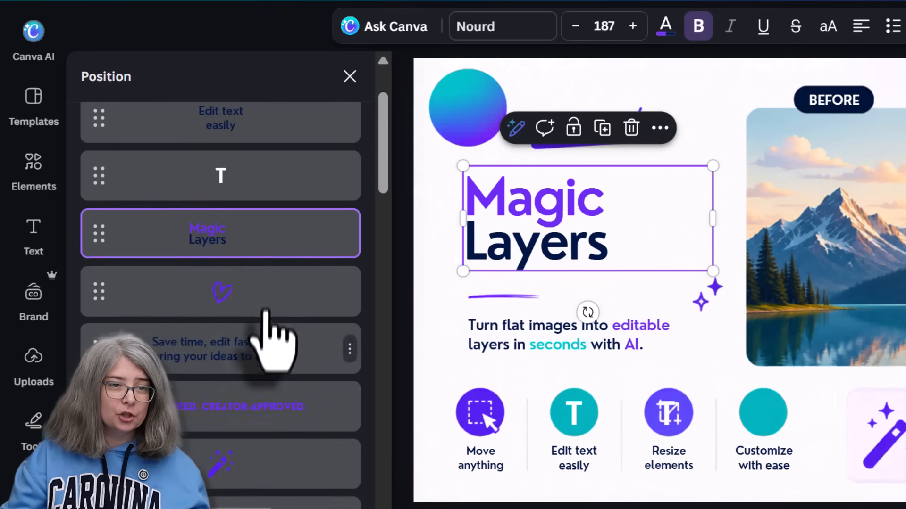
{"action": "left_click", "coordinate": [268, 312]}
{"action": "scroll", "coordinate": [283, 340], "scroll_direction": "down", "scroll_amount": 5}
{"action": "scroll", "coordinate": [288, 476], "scroll_direction": "down", "scroll_amount": 5}
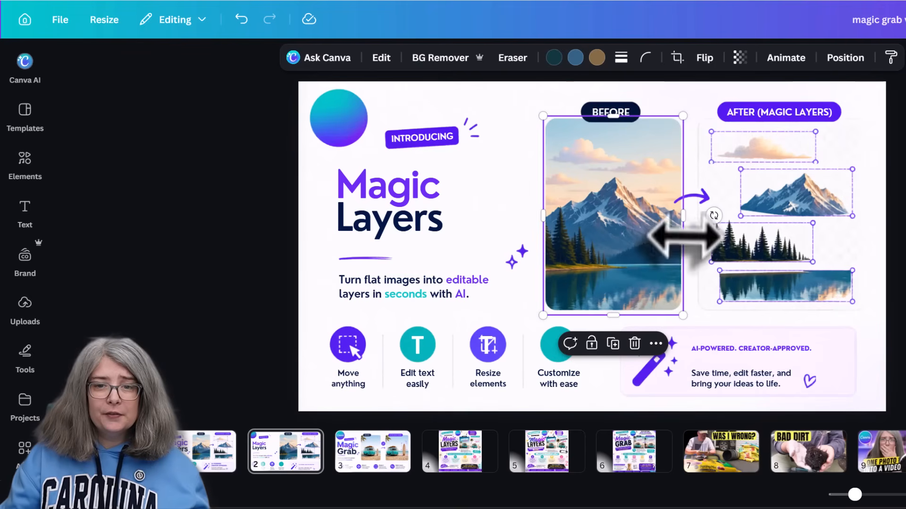
Select the mountain cutout, arrow, cloud, title, tagline and Move anything icon on the page to check each is a separate element.
{"action": "left_click", "coordinate": [766, 204]}
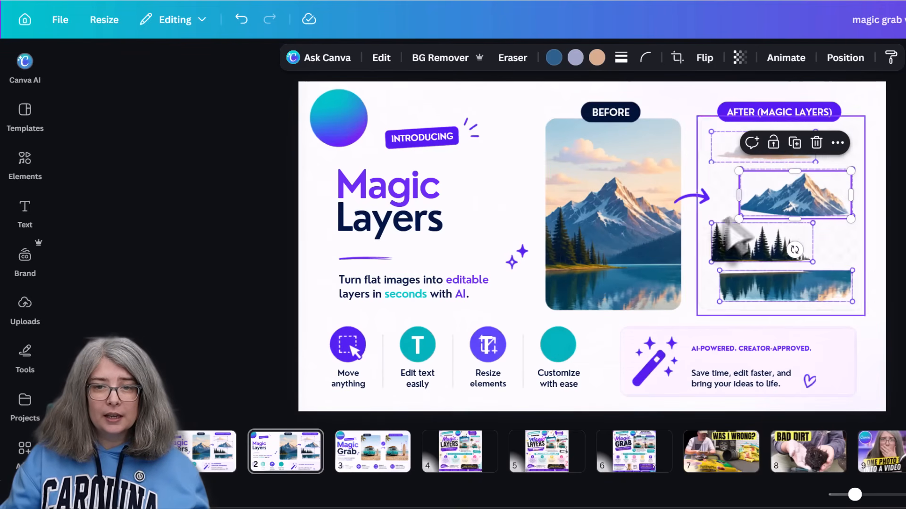
{"action": "left_click", "coordinate": [698, 200]}
{"action": "left_click", "coordinate": [769, 148]}
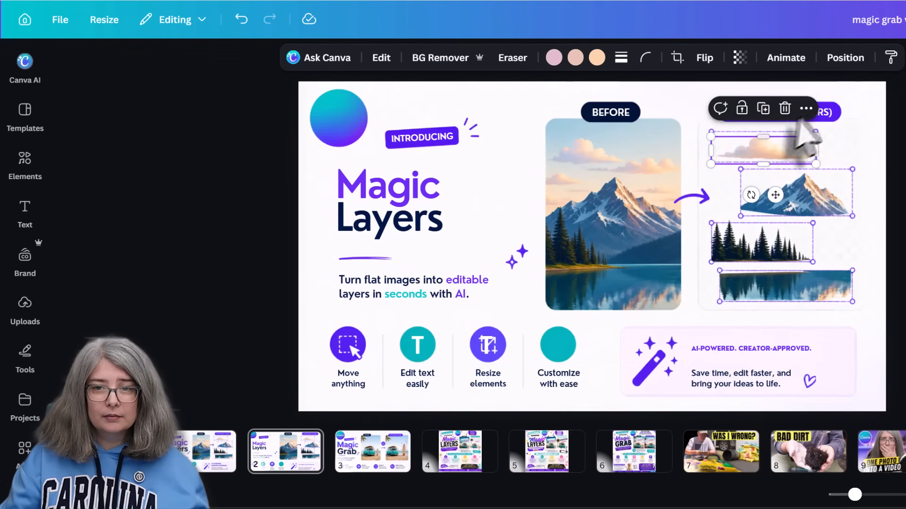
{"action": "left_click", "coordinate": [802, 113]}
{"action": "left_click", "coordinate": [373, 222]}
{"action": "left_click", "coordinate": [374, 296]}
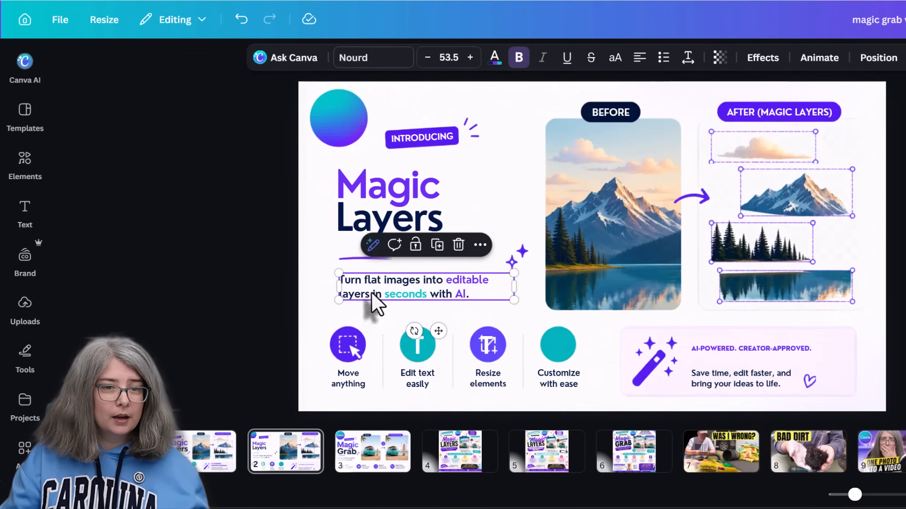
{"action": "left_click", "coordinate": [349, 346]}
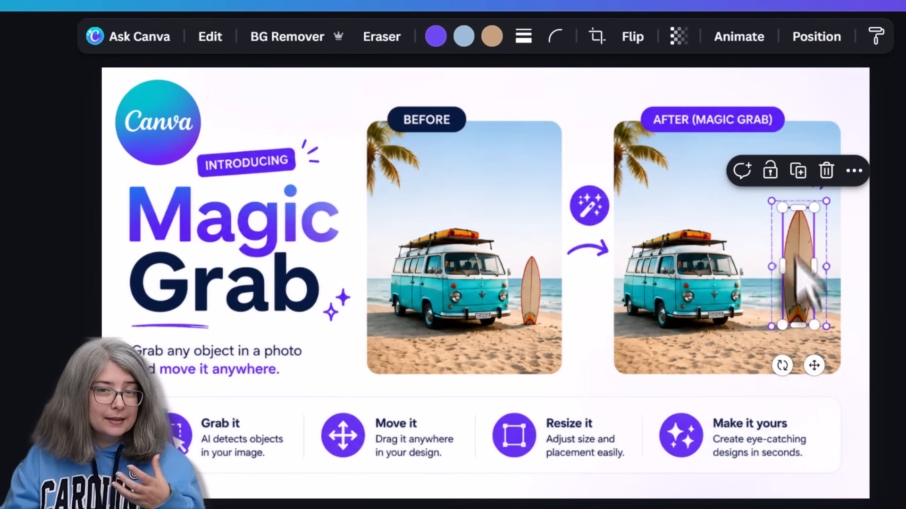
Try adjusting the grabbed surfboard in the Magic Grab banner's After photo.
{"action": "left_click_drag", "start_coordinate": [783, 206], "coordinate": [812, 168]}
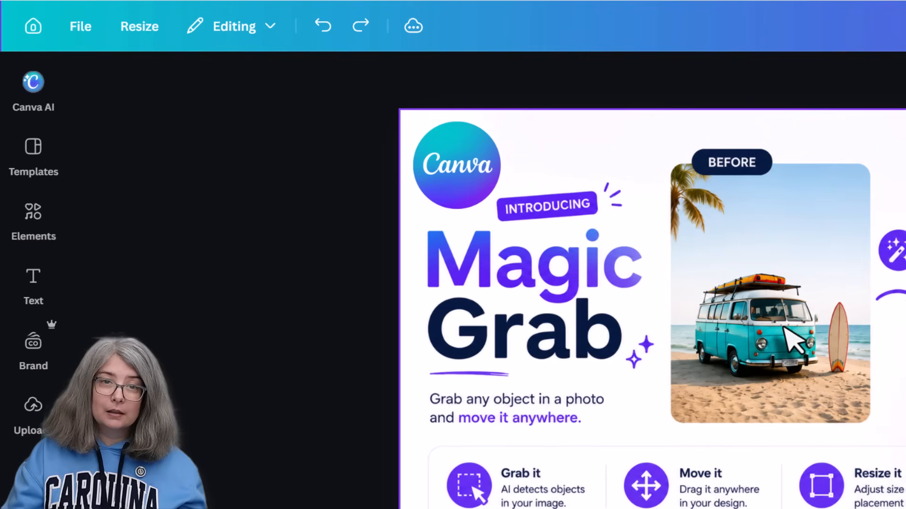
Select the turquoise van in the Magic Grab banner's After photo with click selection and separate it using Magic Grab.
{"action": "left_click", "coordinate": [790, 340]}
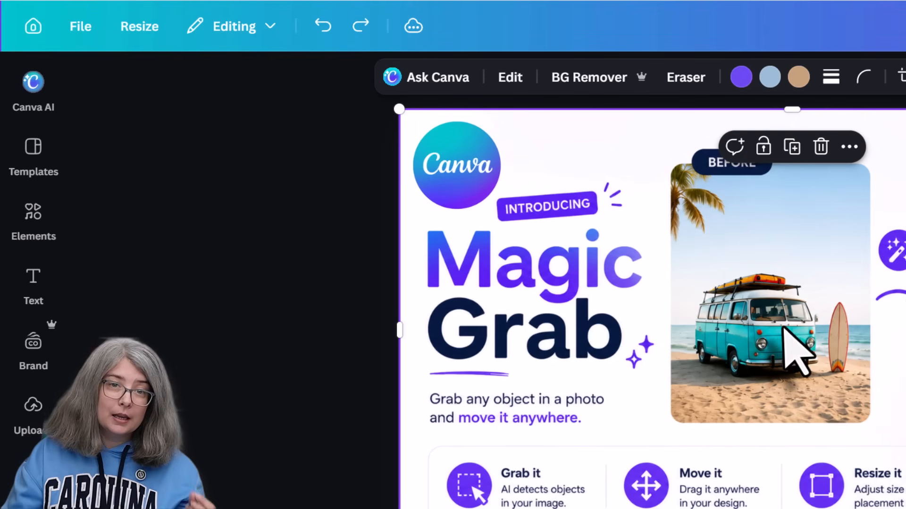
{"action": "left_click", "coordinate": [510, 77]}
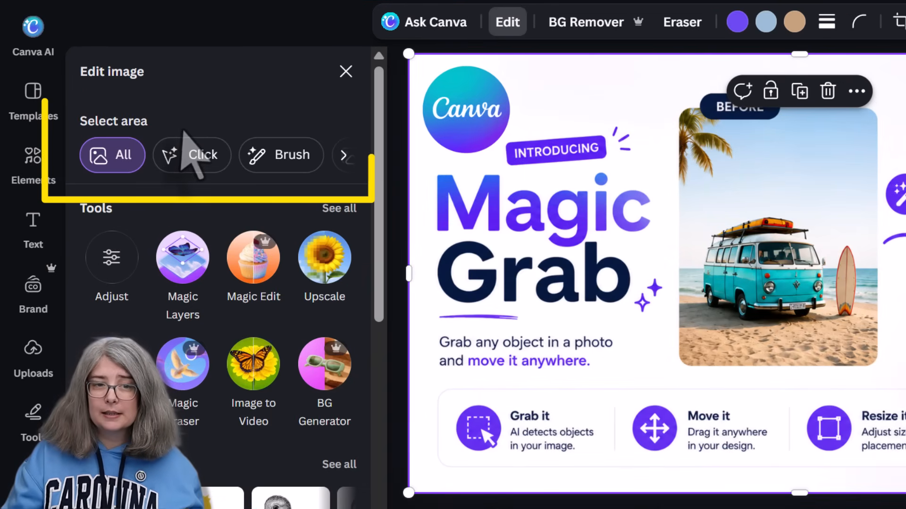
{"action": "left_click", "coordinate": [191, 156]}
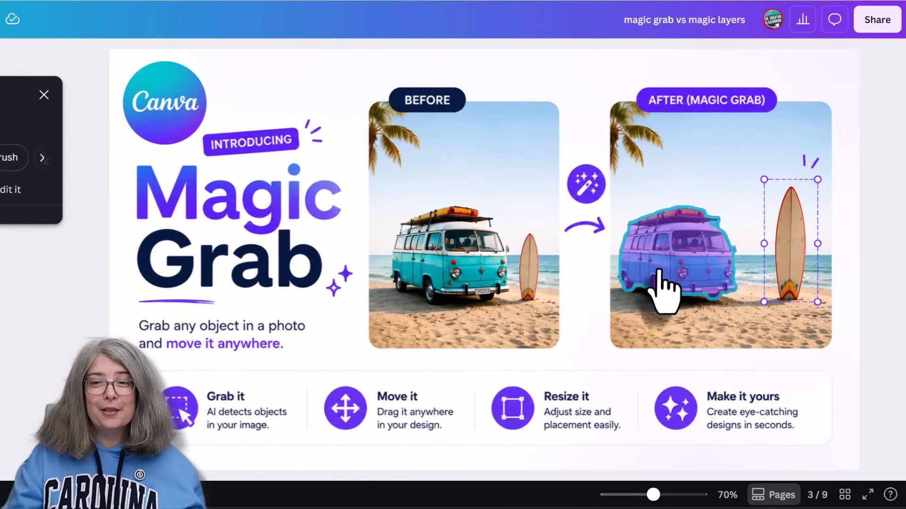
{"action": "left_click", "coordinate": [659, 271]}
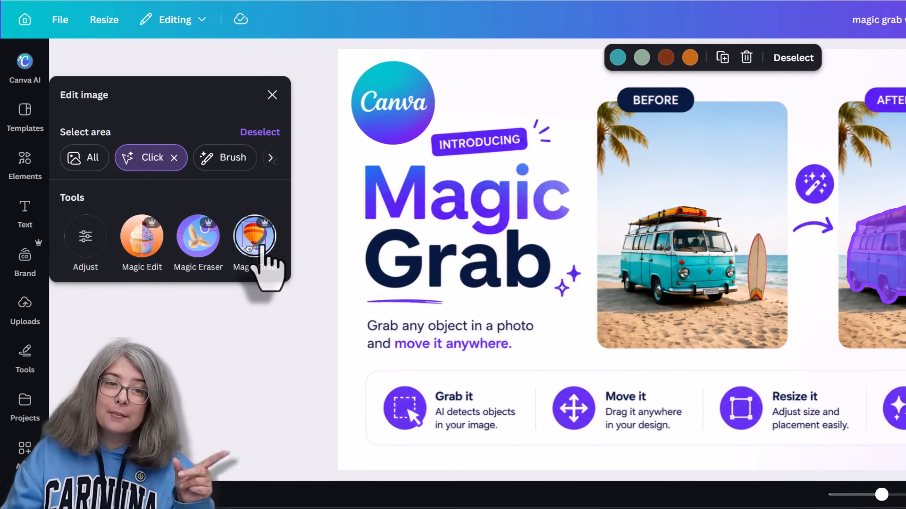
{"action": "left_click", "coordinate": [250, 246]}
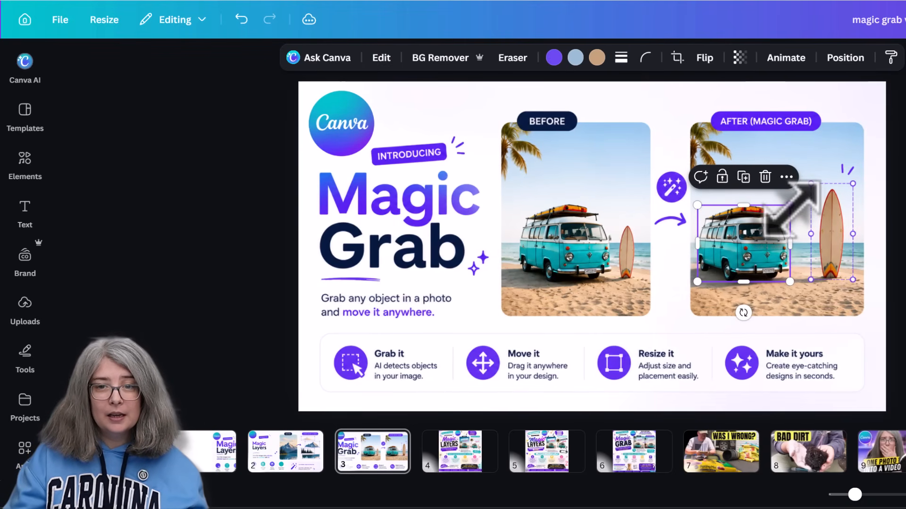
Enlarge the grabbed van slightly in the After photo, nudge it into place and deselect it.
{"action": "left_click_drag", "start_coordinate": [790, 206], "coordinate": [803, 195]}
{"action": "left_click_drag", "start_coordinate": [756, 231], "coordinate": [753, 232]}
{"action": "key", "text": "Escape"}
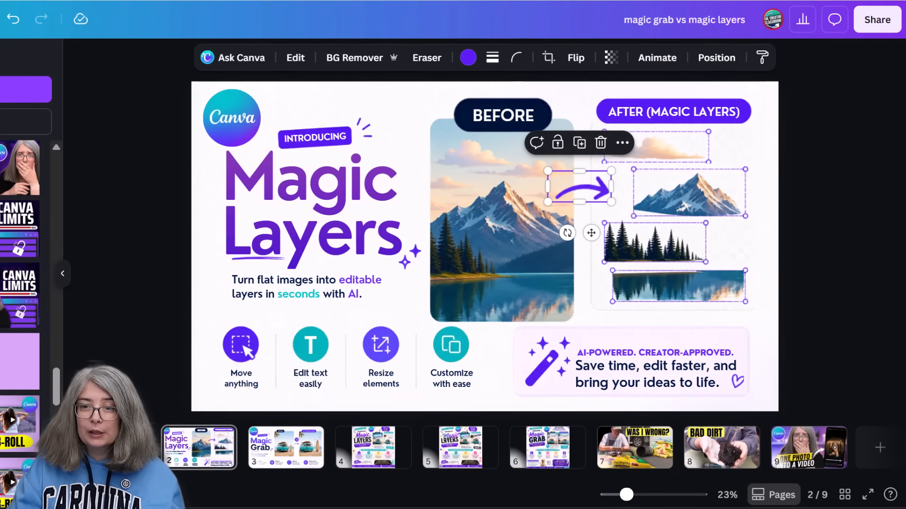
On page 2, try moving the gradient logo circle over toward the INTRODUCING badge and undo the move.
{"action": "key", "text": "Escape"}
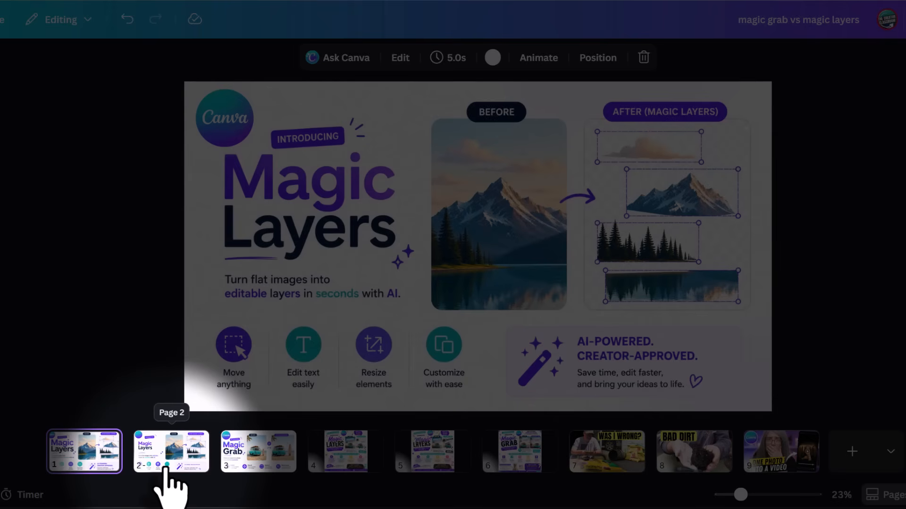
{"action": "left_click", "coordinate": [166, 467]}
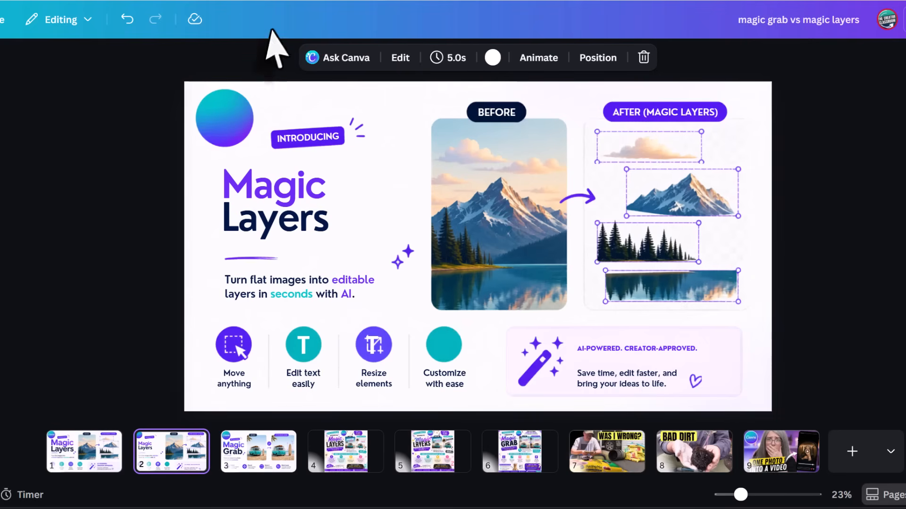
{"action": "left_click", "coordinate": [221, 132]}
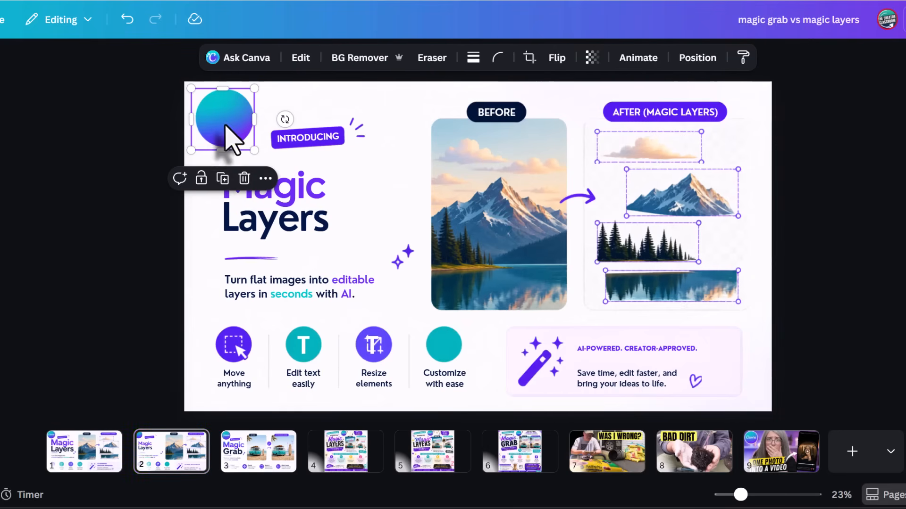
{"action": "left_click_drag", "start_coordinate": [222, 131], "coordinate": [325, 134]}
{"action": "key", "text": "ctrl+z"}
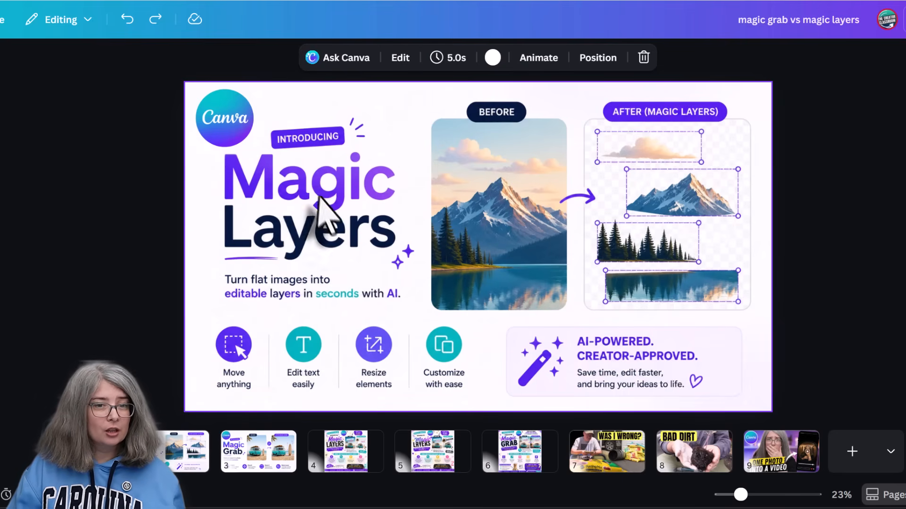
On page 2, enlarge the Magic Layers title to font size 315 and place it between the INTRODUCING badge and the tagline.
{"action": "left_click", "coordinate": [183, 438]}
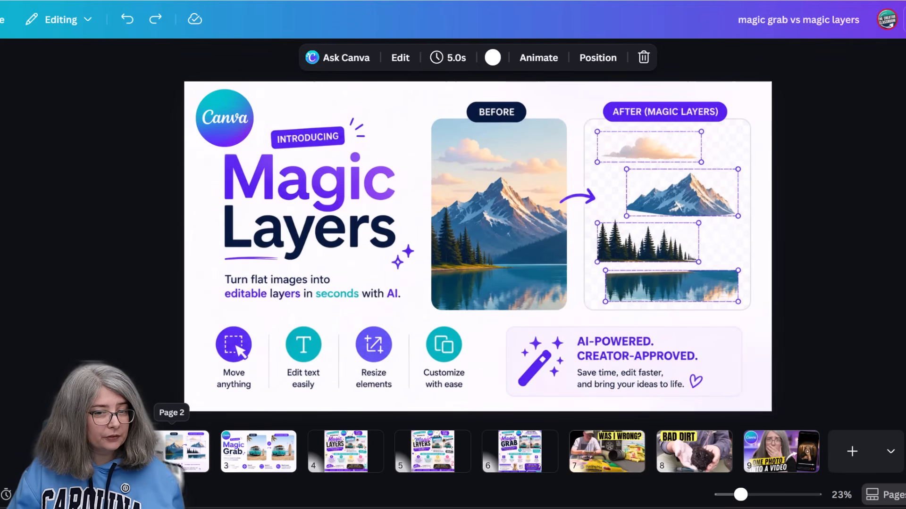
{"action": "left_click", "coordinate": [177, 462]}
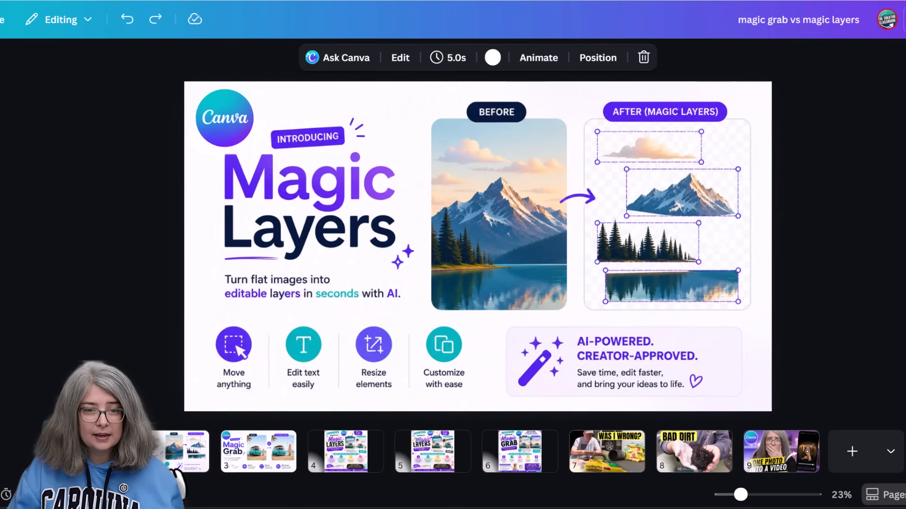
{"action": "left_click", "coordinate": [171, 456]}
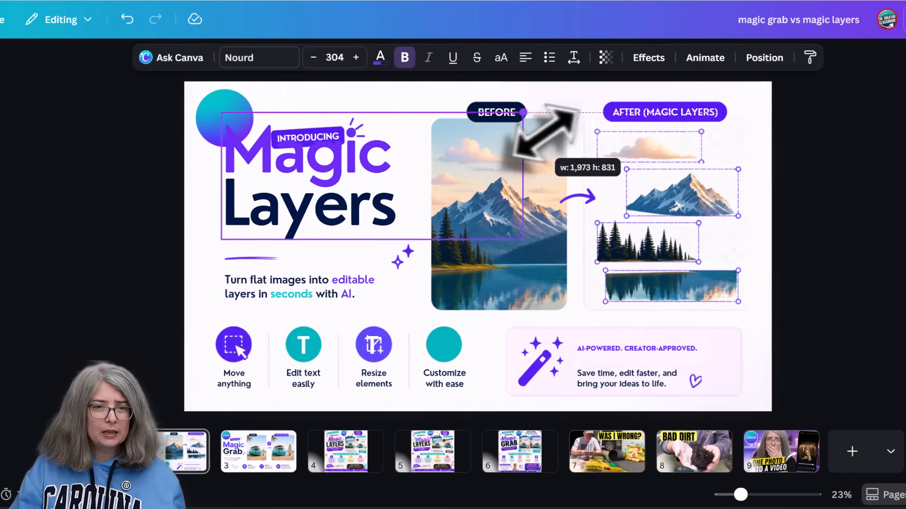
{"action": "left_click_drag", "start_coordinate": [544, 132], "coordinate": [550, 128]}
{"action": "left_click_drag", "start_coordinate": [388, 202], "coordinate": [370, 217]}
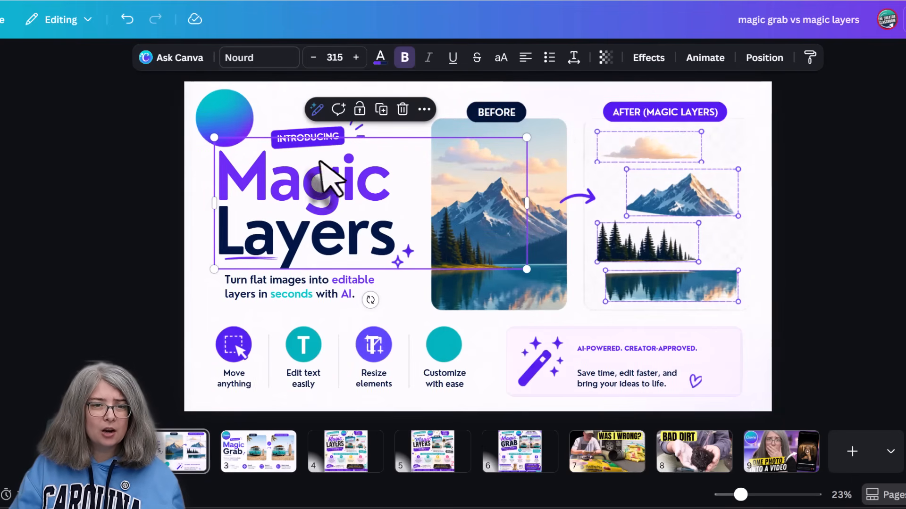
{"action": "double_click", "coordinate": [293, 208]}
{"action": "left_click", "coordinate": [154, 201]}
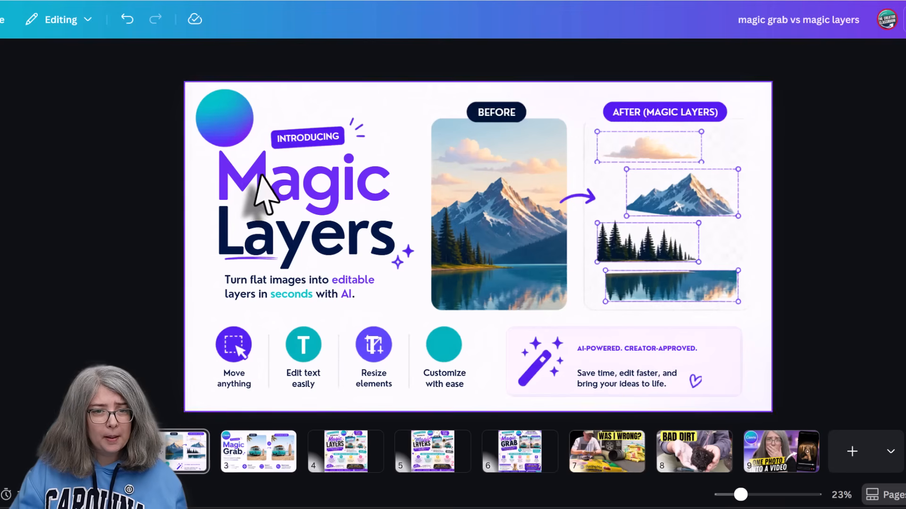
Recolor the Magic Layers title with a gradient, trying the document's blue-to-magenta one and finishing on the default black-to-dark-blue gradient.
{"action": "left_click", "coordinate": [262, 192]}
{"action": "left_click", "coordinate": [380, 58]}
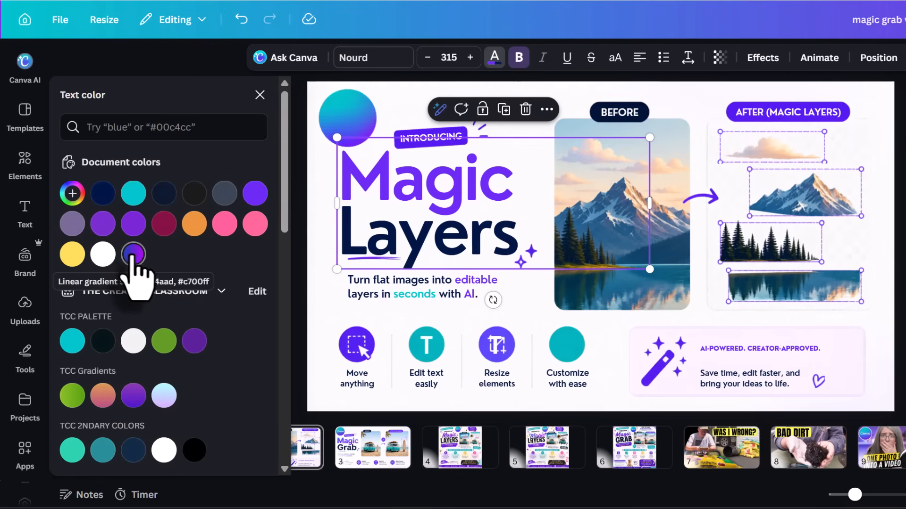
{"action": "left_click", "coordinate": [19, 255]}
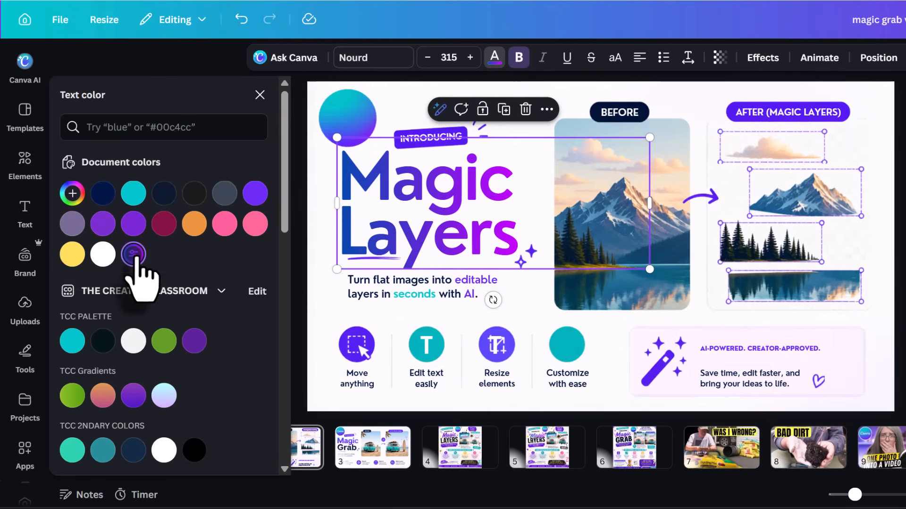
{"action": "scroll", "coordinate": [203, 283], "scroll_direction": "down", "scroll_amount": 15}
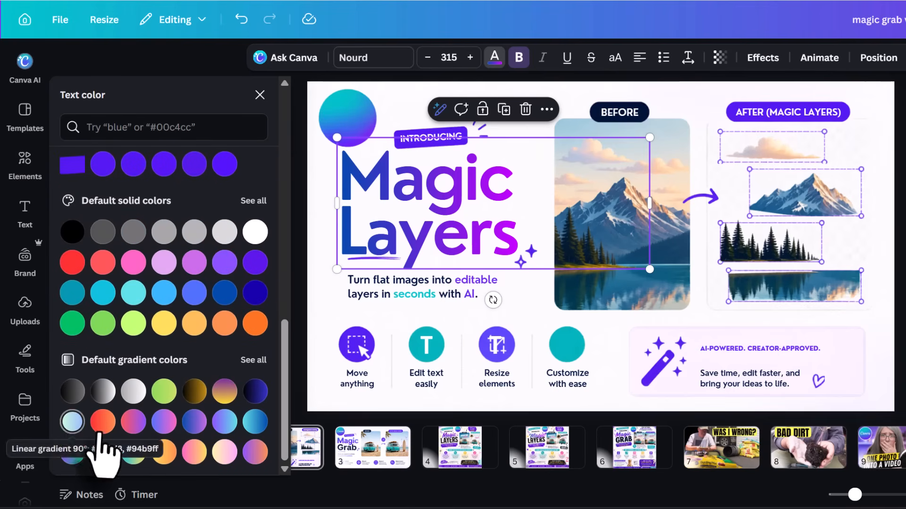
{"action": "left_click", "coordinate": [195, 421]}
{"action": "left_click", "coordinate": [257, 396]}
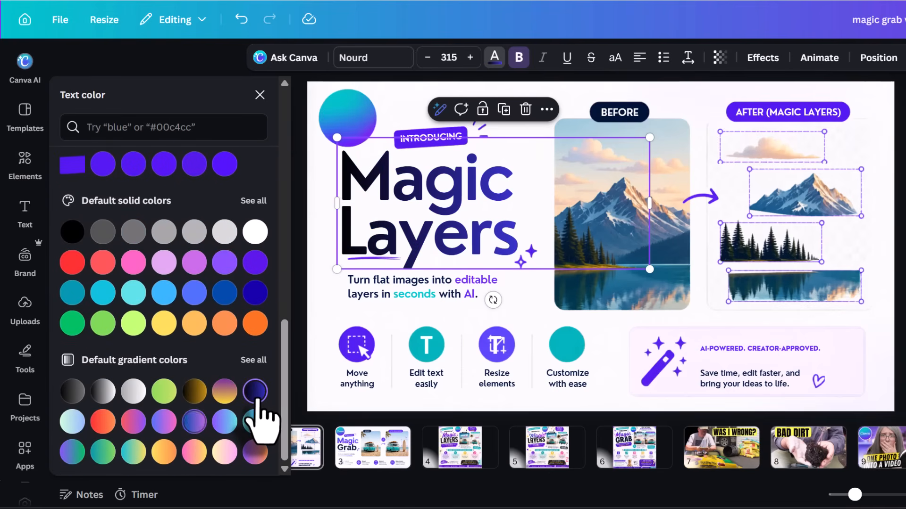
{"action": "scroll", "coordinate": [113, 264], "scroll_direction": "up", "scroll_amount": 10}
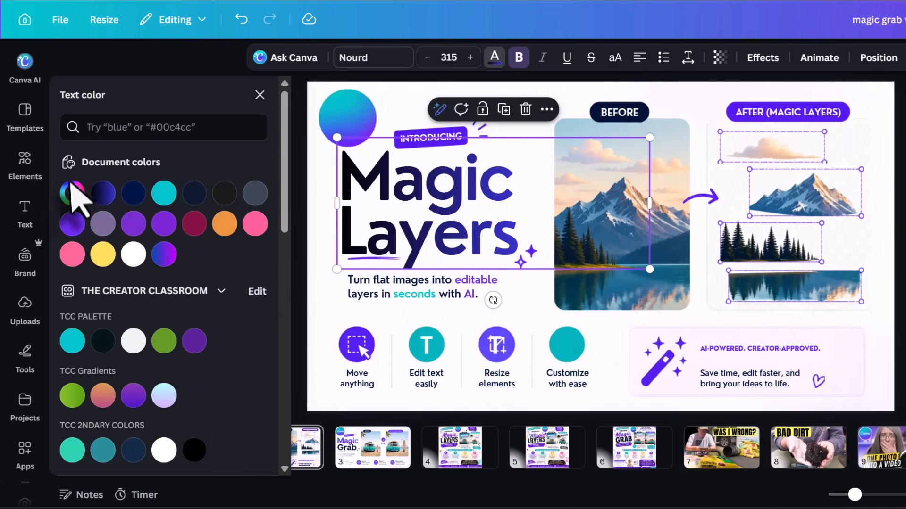
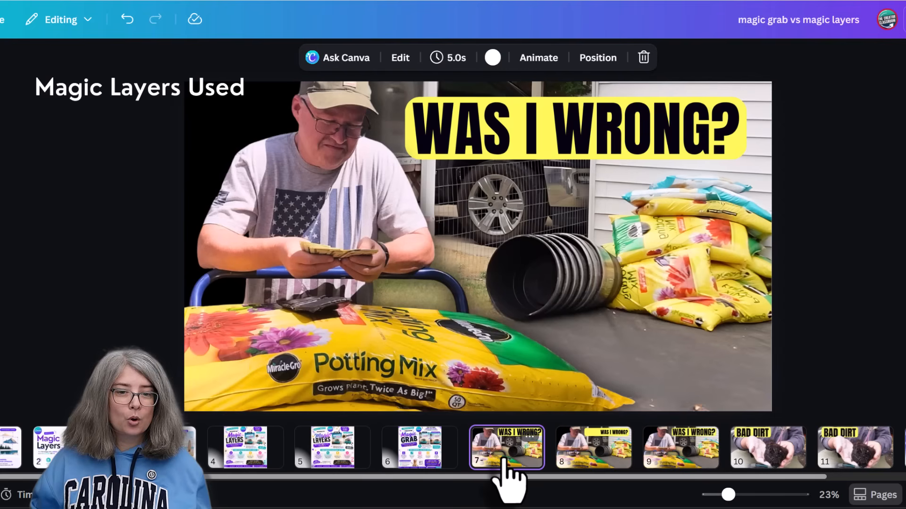
Switch back and forth between pages 7 and 8 to compare the original WAS I WRONG? thumbnail with its Magic Layers version.
{"action": "key", "text": "Left"}
{"action": "key", "text": "Right"}
{"action": "key", "text": "Left"}
{"action": "key", "text": "Right"}
{"action": "key", "text": "Left"}
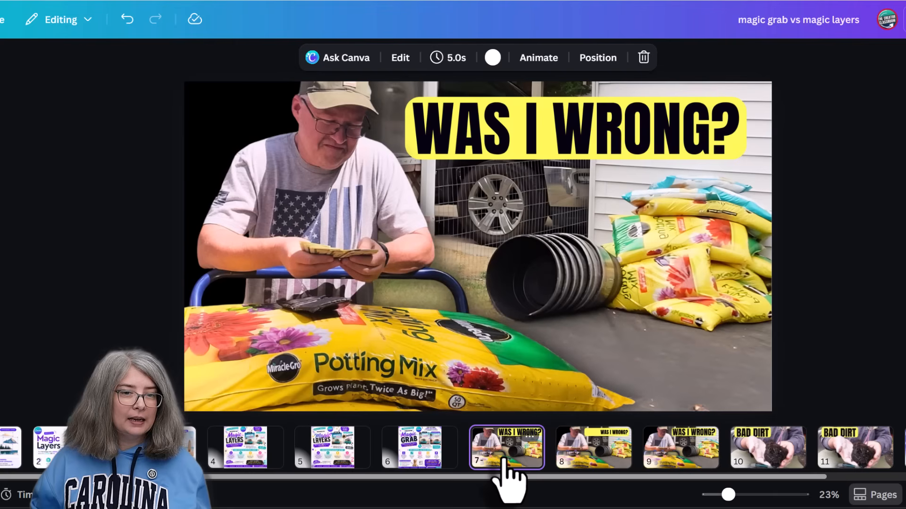
{"action": "key", "text": "Right"}
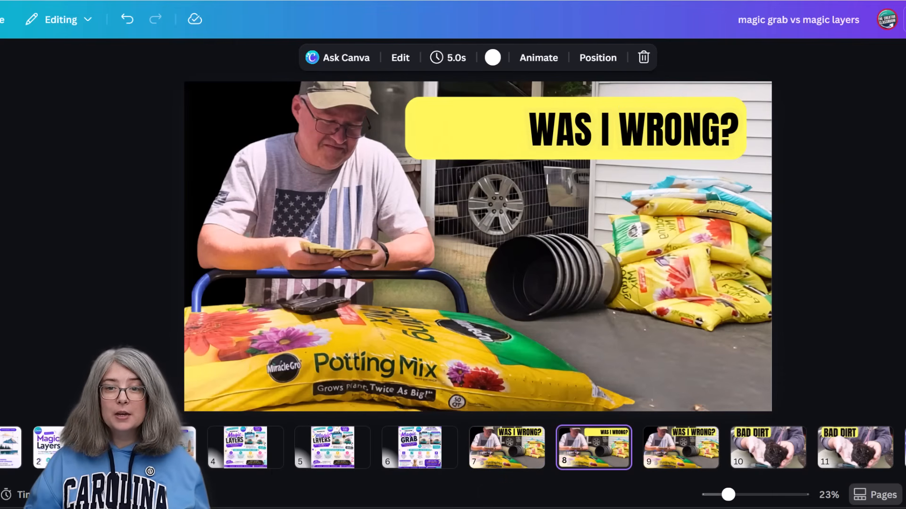
Center the WAS I WRONG? heading on page 8 and enlarge it to font size 274 to fill the yellow banner.
{"action": "left_click", "coordinate": [623, 132]}
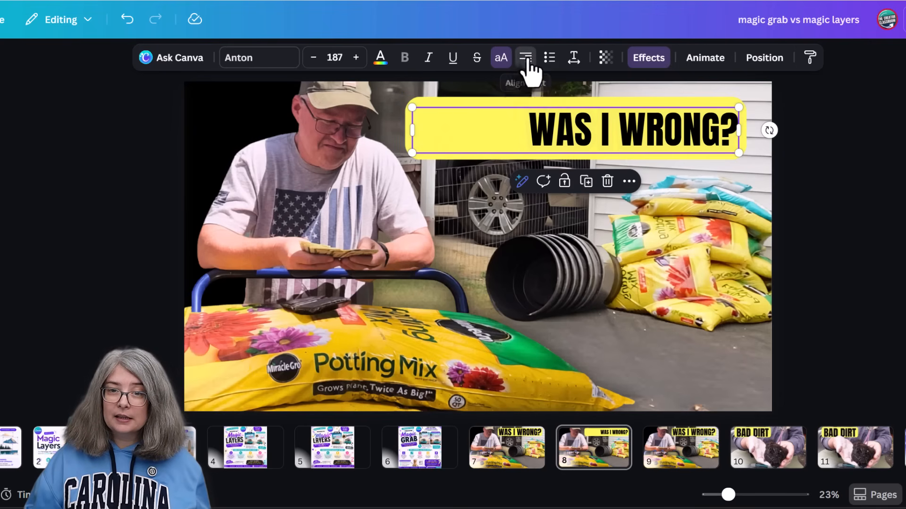
{"action": "left_click", "coordinate": [526, 59]}
{"action": "left_click", "coordinate": [526, 58]}
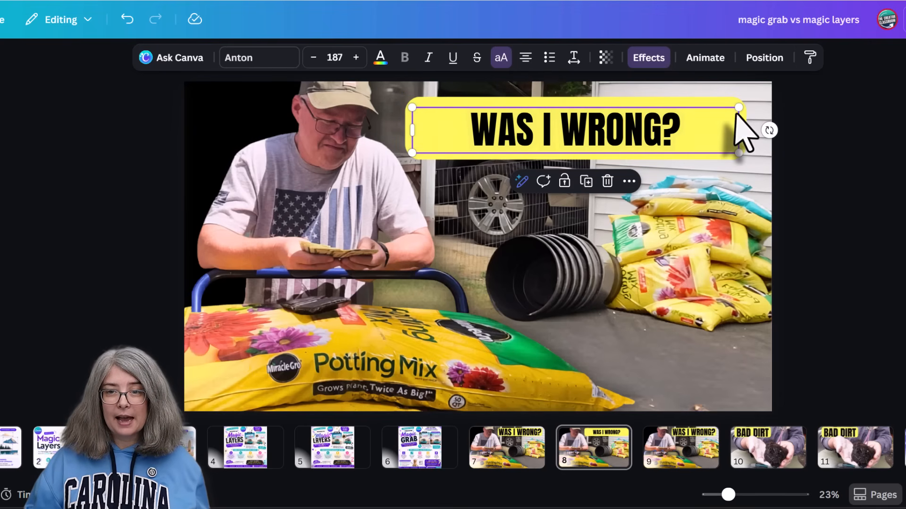
{"action": "left_click_drag", "start_coordinate": [739, 108], "coordinate": [759, 124]}
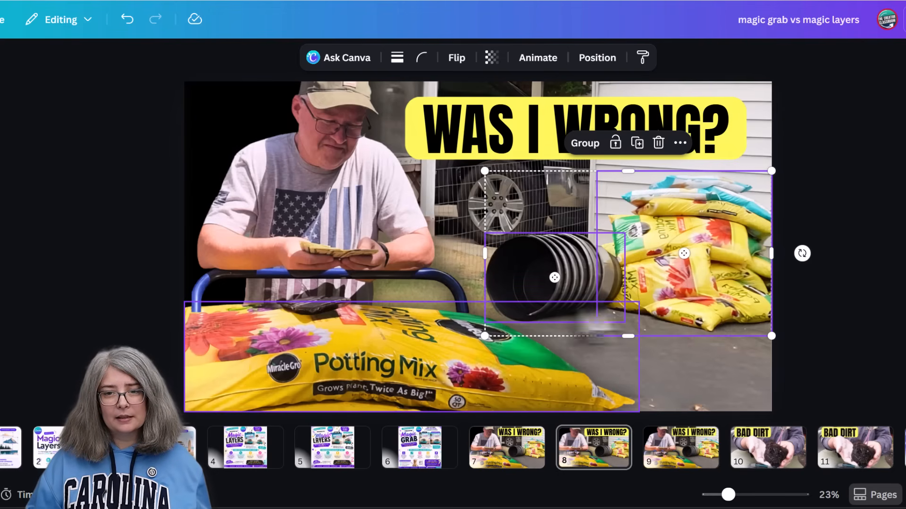
Enlarge the black pots and stacked soil bags together slightly, and replace the heading text with NEW WORDS.
{"action": "left_click_drag", "start_coordinate": [481, 342], "coordinate": [467, 346]}
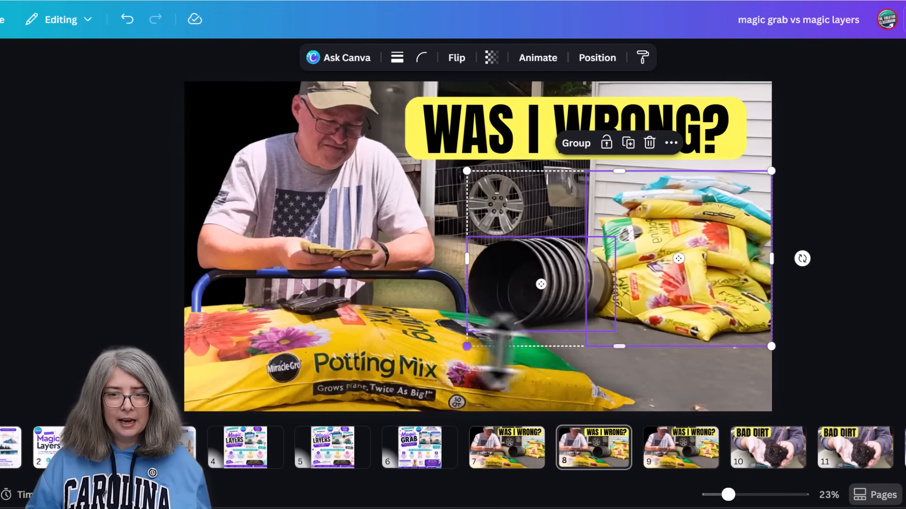
{"action": "left_click", "coordinate": [864, 365]}
{"action": "double_click", "coordinate": [510, 138]}
{"action": "type", "text": "NEW WORDS"}
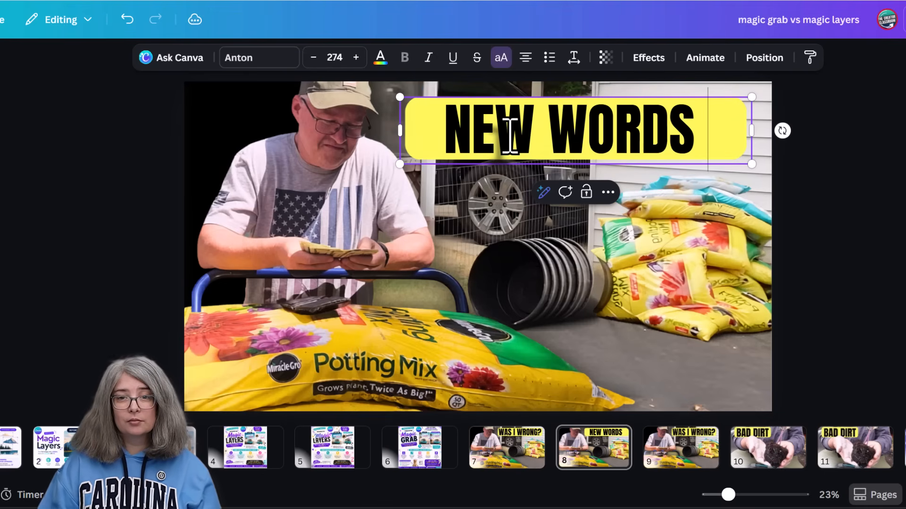
Open the layer list on page 8 and examine which parts of the photo, such as the cart rail and wallet, are separate layers.
{"action": "left_click", "coordinate": [316, 306]}
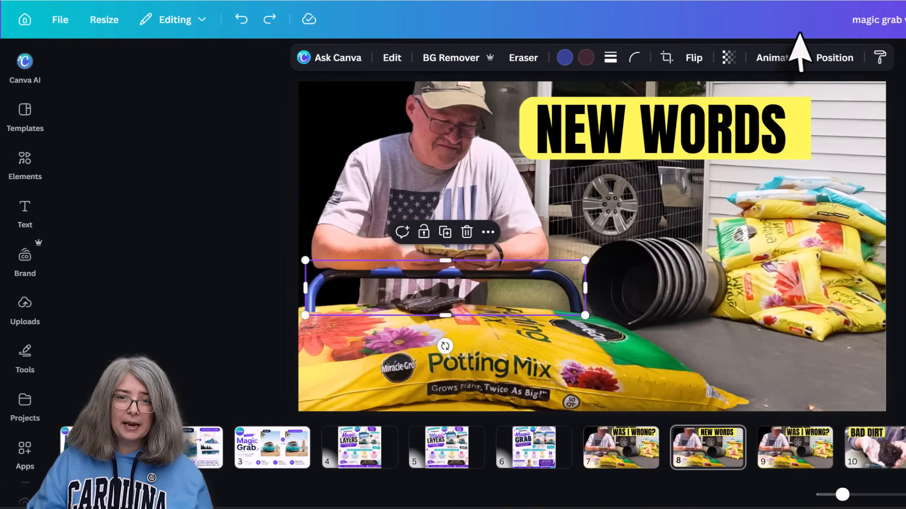
{"action": "left_click", "coordinate": [833, 59]}
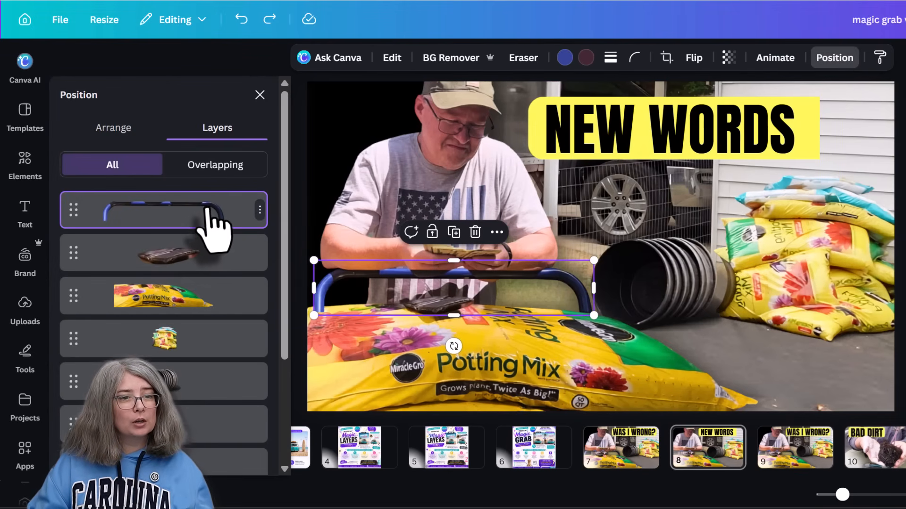
{"action": "left_click", "coordinate": [199, 257]}
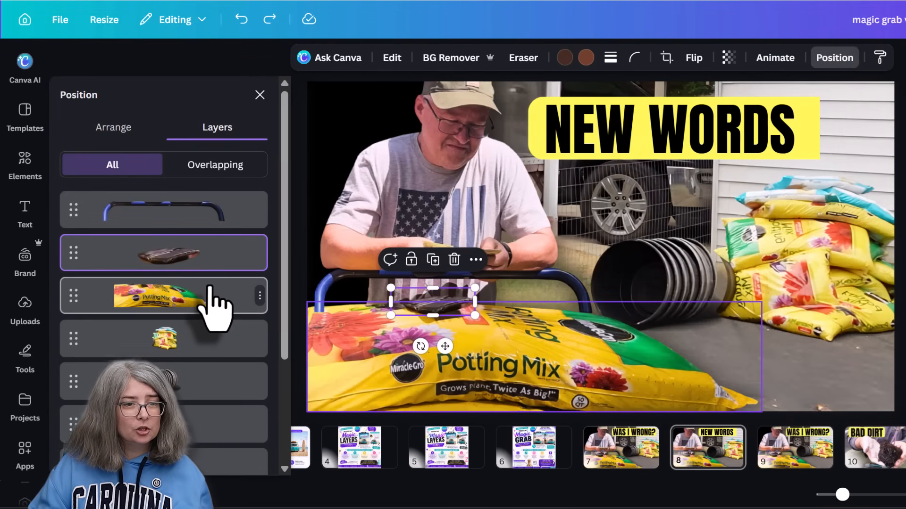
{"action": "scroll", "coordinate": [203, 284], "scroll_direction": "down", "scroll_amount": 3}
{"action": "left_click", "coordinate": [185, 400]}
{"action": "key", "text": "Escape"}
{"action": "key", "text": "Escape"}
Extend the right edge of the yellow banner behind NEW WORDS to its full rounded width.
{"action": "left_click", "coordinate": [792, 139]}
{"action": "left_click_drag", "start_coordinate": [819, 132], "coordinate": [866, 136]}
{"action": "left_click", "coordinate": [817, 149]}
{"action": "left_click", "coordinate": [807, 137]}
{"action": "left_click", "coordinate": [896, 142]}
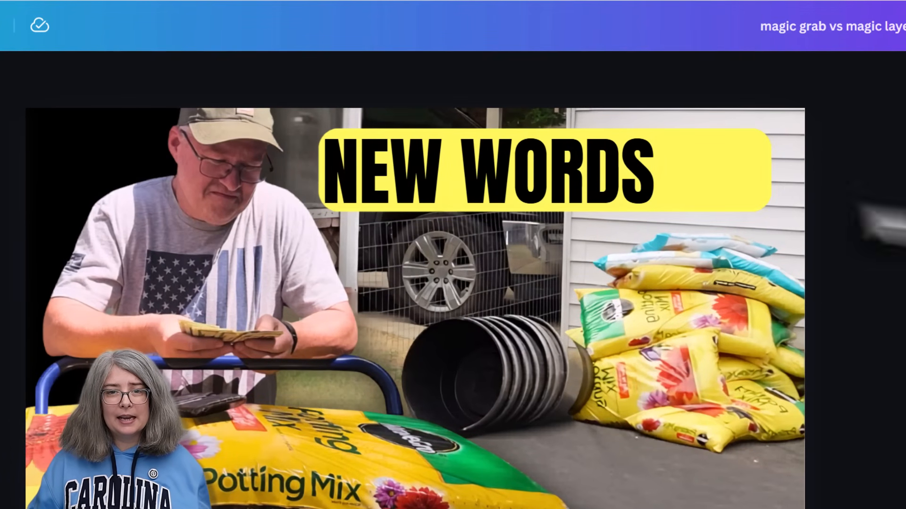
Move the NEW WORDS text down off the yellow banner, shift the banner slightly and crop it narrower from its right edge.
{"action": "left_click", "coordinate": [516, 171]}
{"action": "left_click_drag", "start_coordinate": [515, 171], "coordinate": [553, 276]}
{"action": "left_click", "coordinate": [406, 170]}
{"action": "left_click_drag", "start_coordinate": [400, 155], "coordinate": [455, 188]}
{"action": "left_click_drag", "start_coordinate": [777, 181], "coordinate": [646, 191]}
{"action": "key", "text": "Escape"}
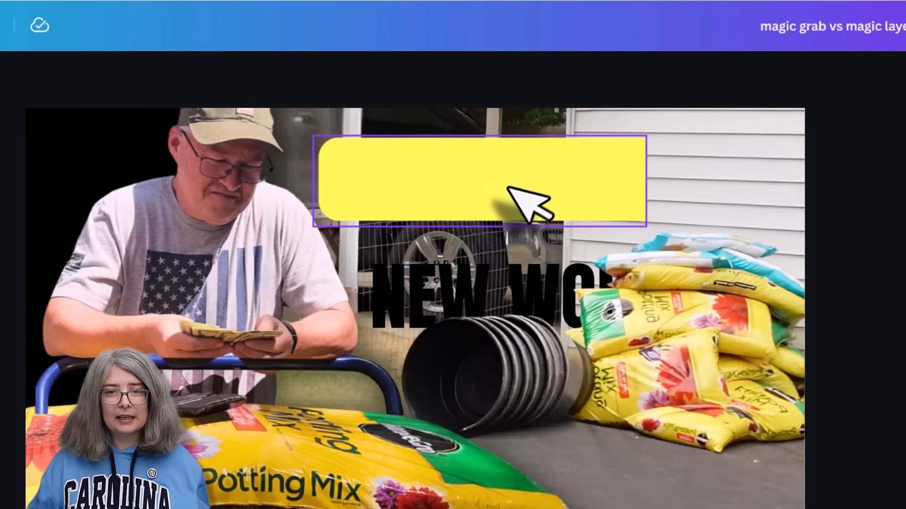
{"action": "left_click", "coordinate": [521, 206]}
{"action": "left_click", "coordinate": [457, 77]}
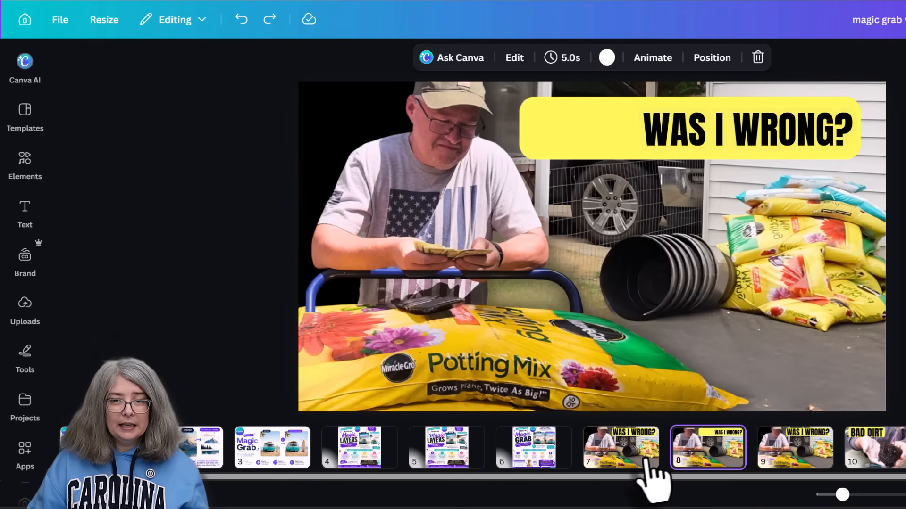
View the original thumbnail on page 7 and return to the Magic Layers version on page 8.
{"action": "left_click", "coordinate": [643, 472]}
{"action": "left_click", "coordinate": [695, 476]}
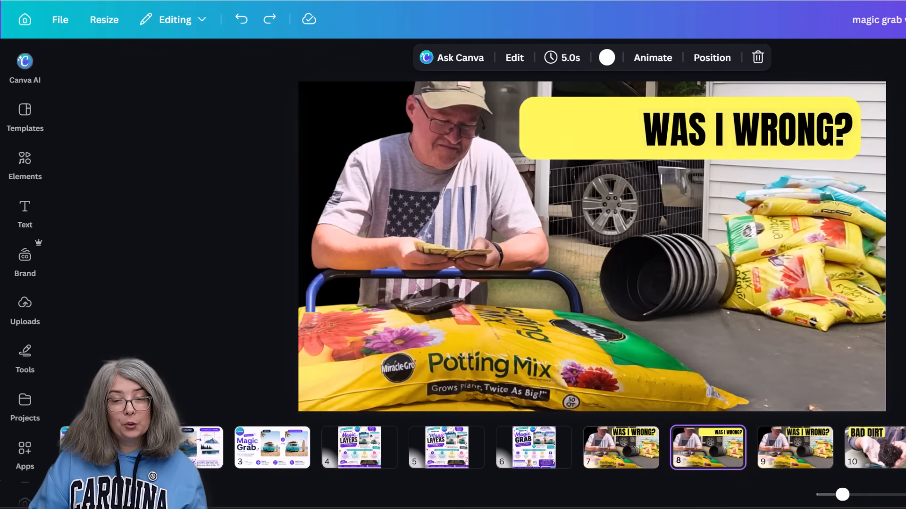
{"action": "key", "text": "Escape"}
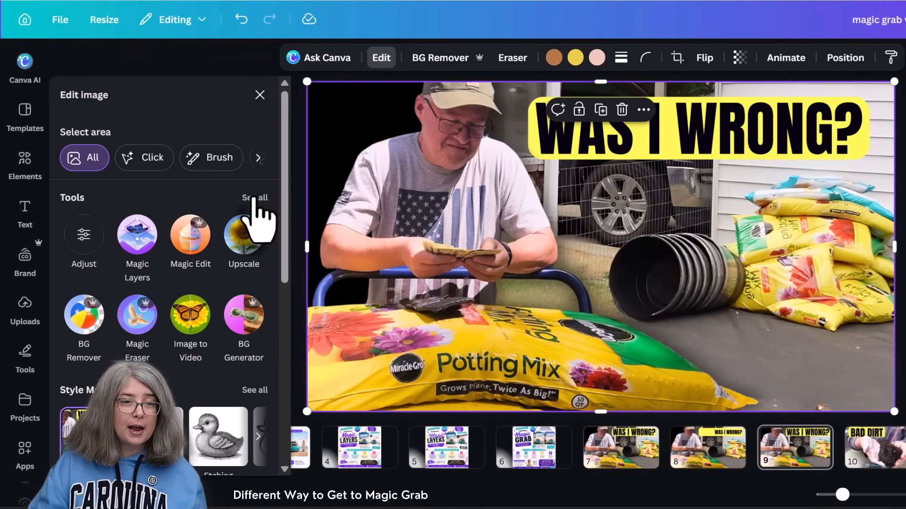
Use Magic Grab on the page 9 image to extract the stacked soil bags and black pots together, and enlarge the grabbed piece slightly.
{"action": "left_click", "coordinate": [255, 197]}
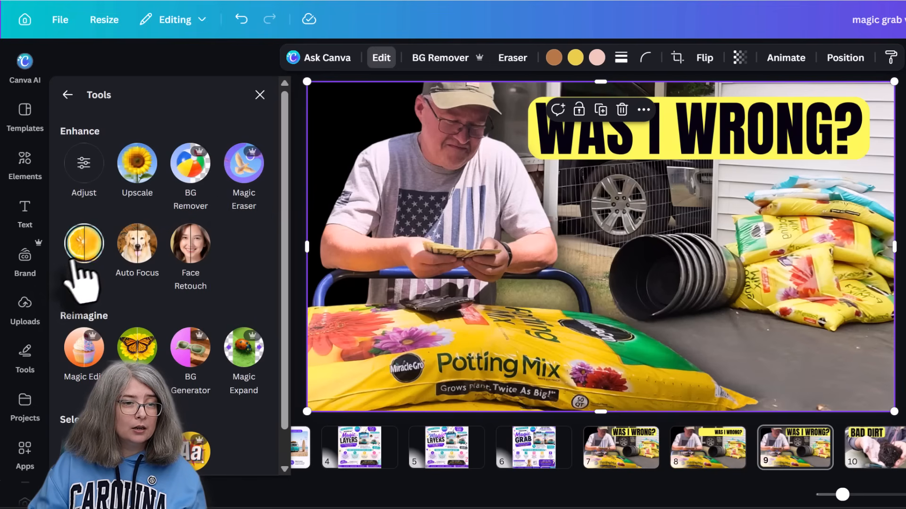
{"action": "scroll", "coordinate": [115, 151], "scroll_direction": "down", "scroll_amount": 1}
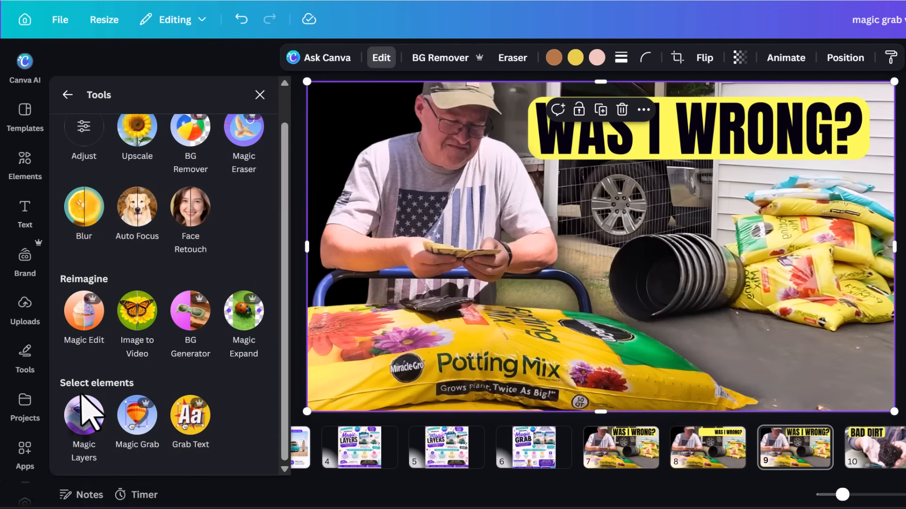
{"action": "left_click", "coordinate": [133, 411]}
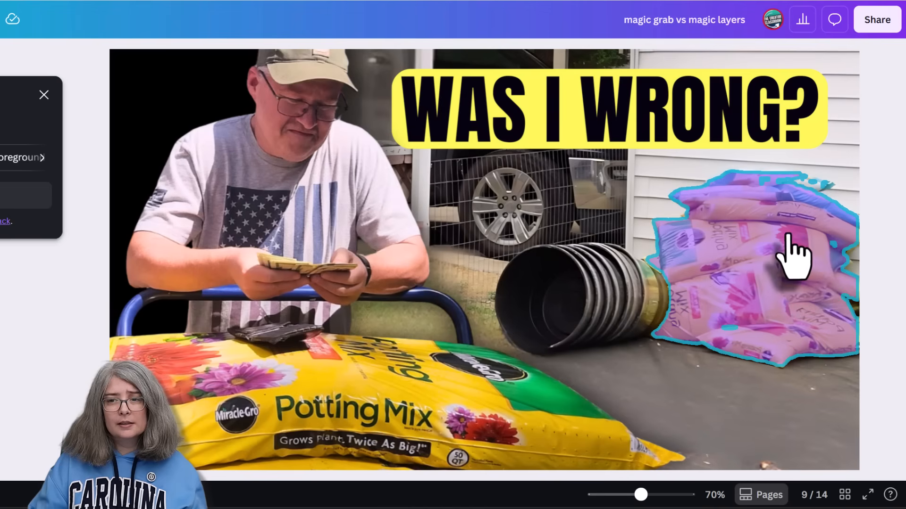
{"action": "left_click", "coordinate": [787, 235]}
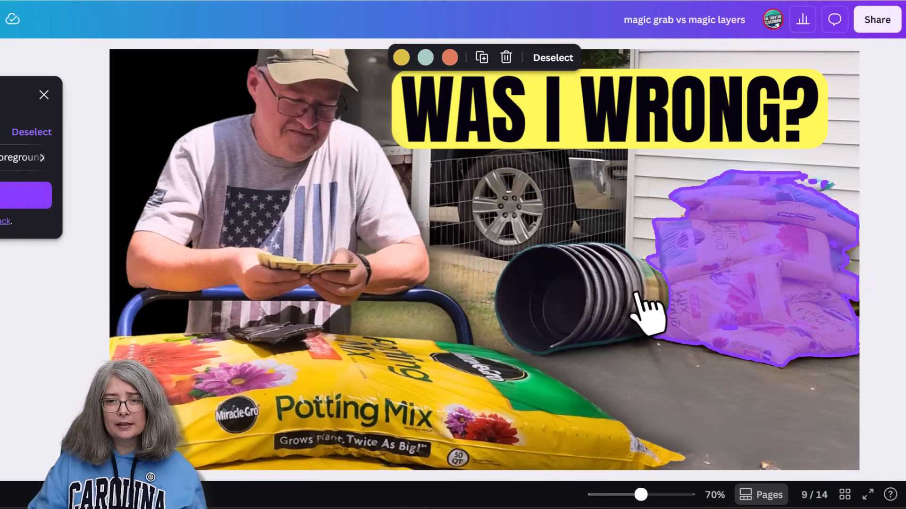
{"action": "left_click", "coordinate": [609, 313]}
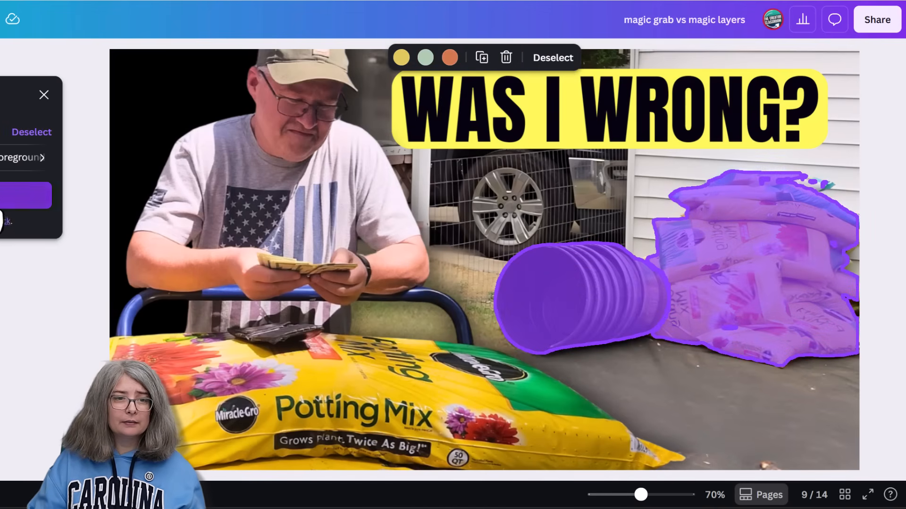
{"action": "left_click", "coordinate": [4, 195]}
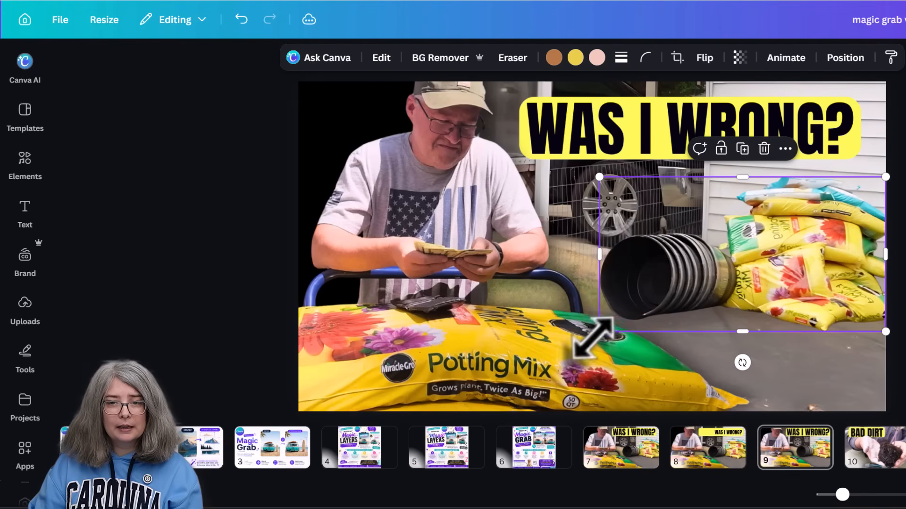
{"action": "left_click_drag", "start_coordinate": [593, 338], "coordinate": [579, 343]}
{"action": "key", "text": "Escape"}
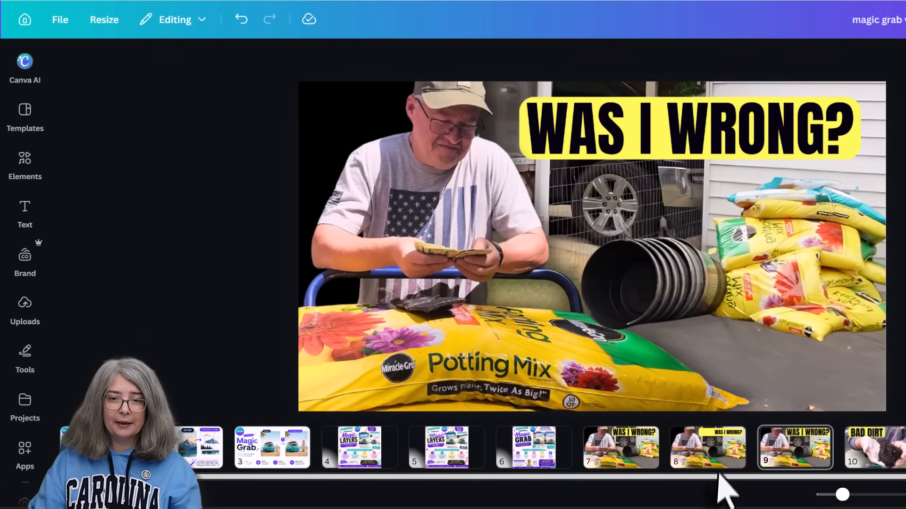
Compare pages 7, 8 and 9 to examine how the original, Magic Layers and Magic Grab versions of the thumbnail differ.
{"action": "left_click", "coordinate": [724, 462]}
{"action": "left_click", "coordinate": [808, 460]}
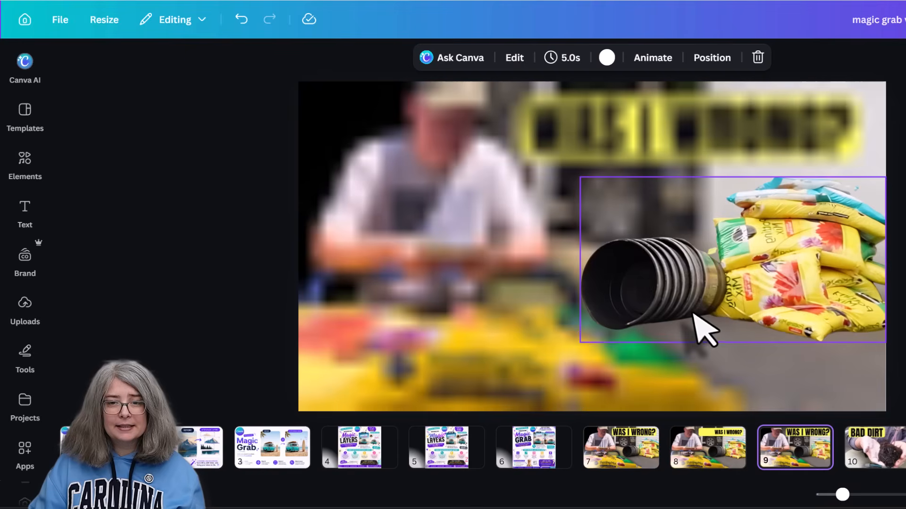
{"action": "left_click", "coordinate": [710, 455]}
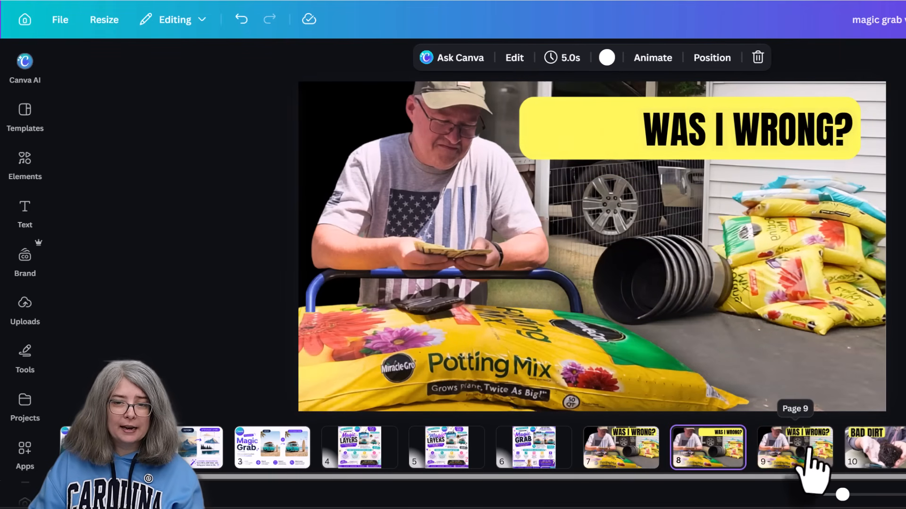
{"action": "left_click", "coordinate": [807, 465]}
{"action": "left_click", "coordinate": [710, 467]}
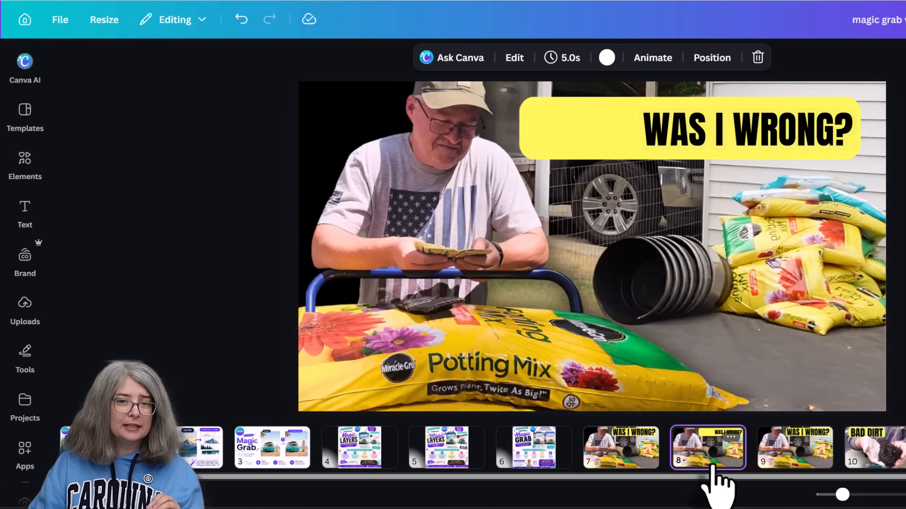
{"action": "left_click", "coordinate": [640, 462]}
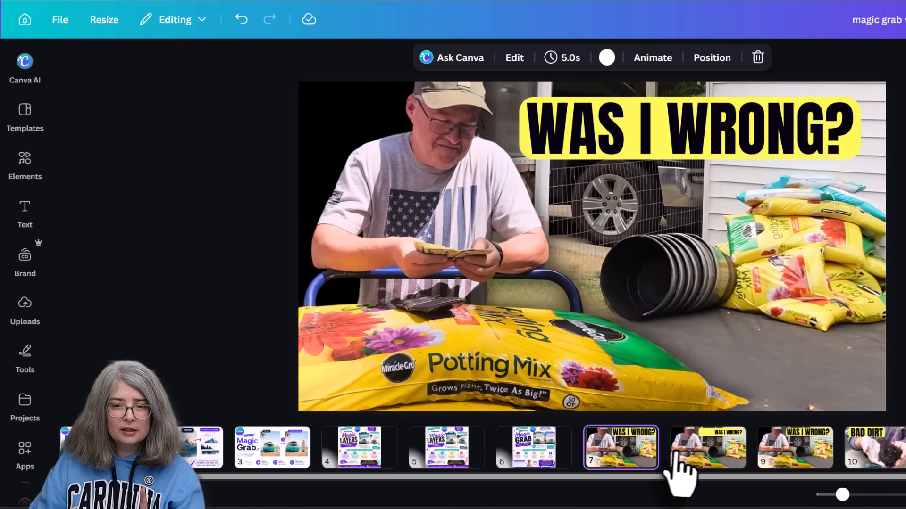
{"action": "left_click", "coordinate": [691, 465]}
{"action": "left_click", "coordinate": [821, 477]}
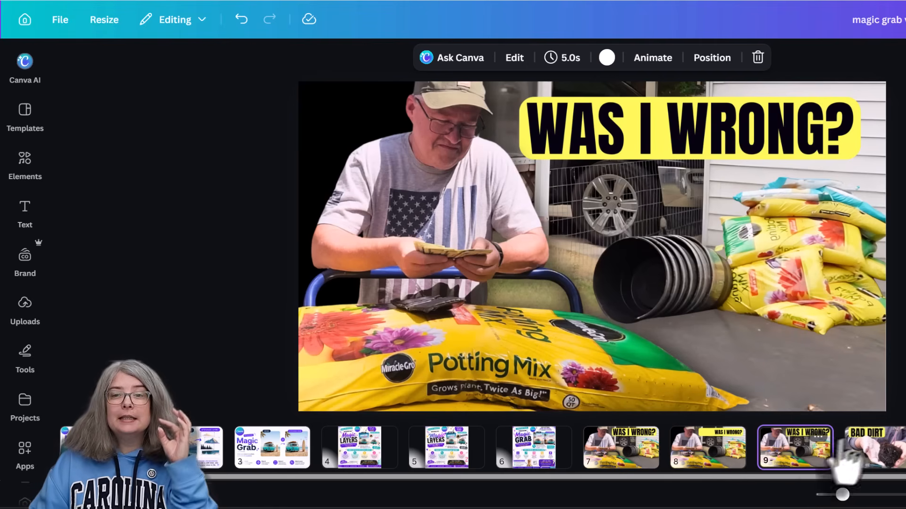
{"action": "key", "text": "Escape"}
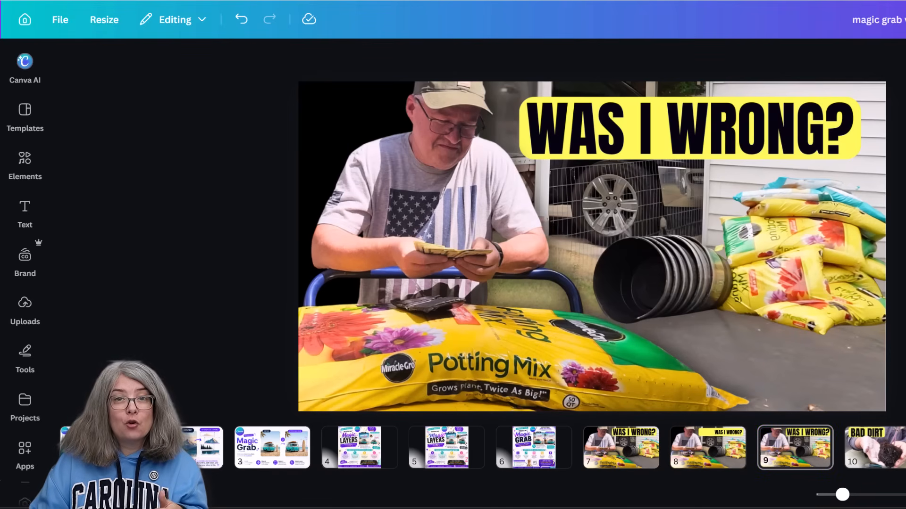
{"action": "left_click", "coordinate": [630, 449]}
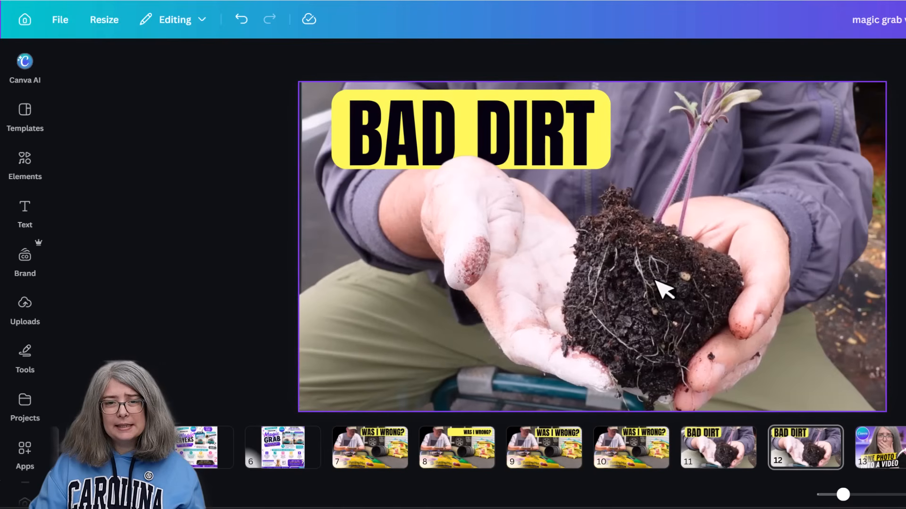
Split the BAD DIRT thumbnail image on page 12 into editable layers with Magic Layers.
{"action": "left_click", "coordinate": [661, 289]}
{"action": "left_click_drag", "start_coordinate": [661, 289], "coordinate": [468, 214]}
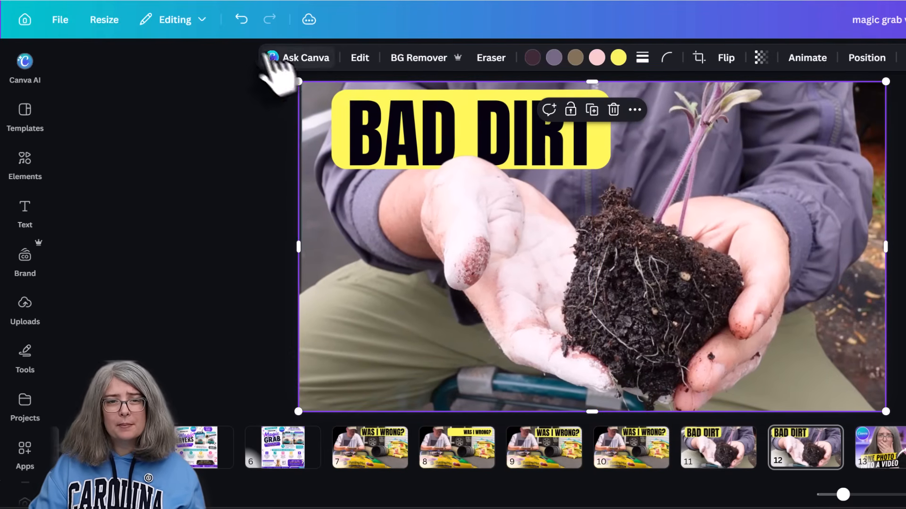
{"action": "left_click", "coordinate": [359, 59]}
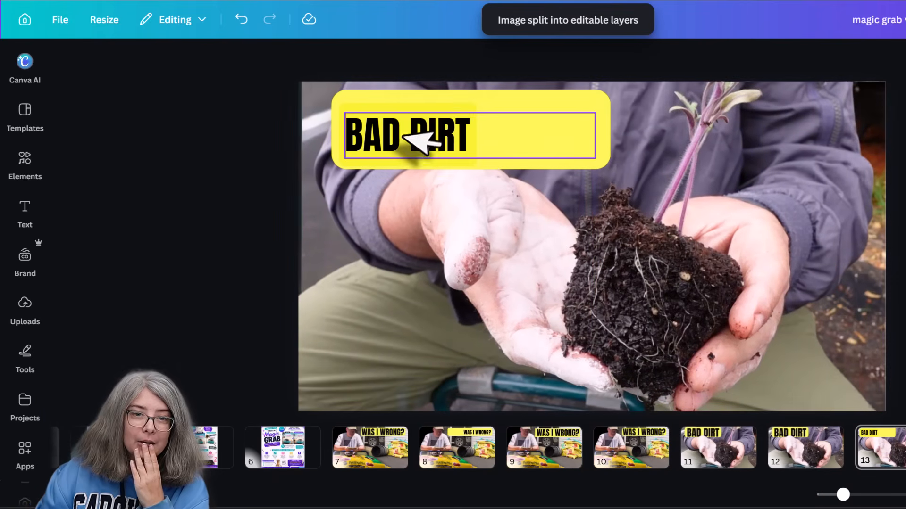
Move the BAD DIRT text off its banner to beside the plant, and try cropping and moving the yellow banner down.
{"action": "left_click", "coordinate": [415, 143]}
{"action": "left_click_drag", "start_coordinate": [415, 144], "coordinate": [776, 218]}
{"action": "left_click_drag", "start_coordinate": [517, 151], "coordinate": [514, 212]}
{"action": "left_click_drag", "start_coordinate": [604, 176], "coordinate": [476, 177]}
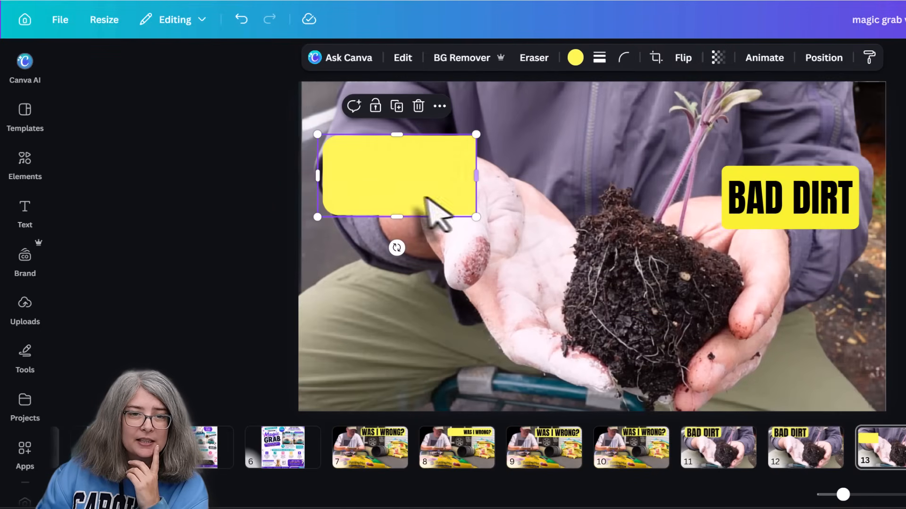
{"action": "left_click_drag", "start_coordinate": [418, 208], "coordinate": [542, 262]}
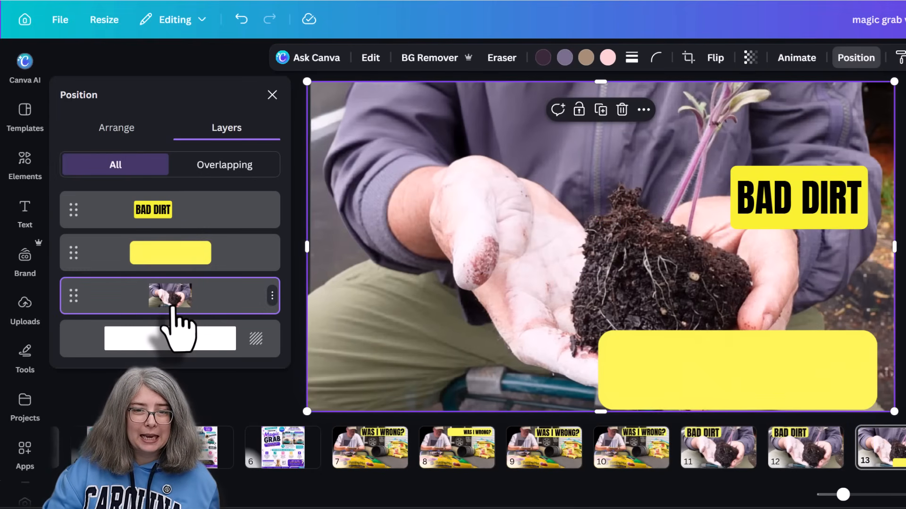
Move the BAD DIRT text back near the photo's upper-left corner and delete the separate yellow banner shape.
{"action": "left_click", "coordinate": [197, 264]}
{"action": "left_click", "coordinate": [186, 210]}
{"action": "left_click", "coordinate": [272, 95]}
{"action": "left_click", "coordinate": [283, 259]}
{"action": "left_click_drag", "start_coordinate": [774, 208], "coordinate": [450, 150]}
{"action": "left_click", "coordinate": [748, 394]}
{"action": "key", "text": "Delete"}
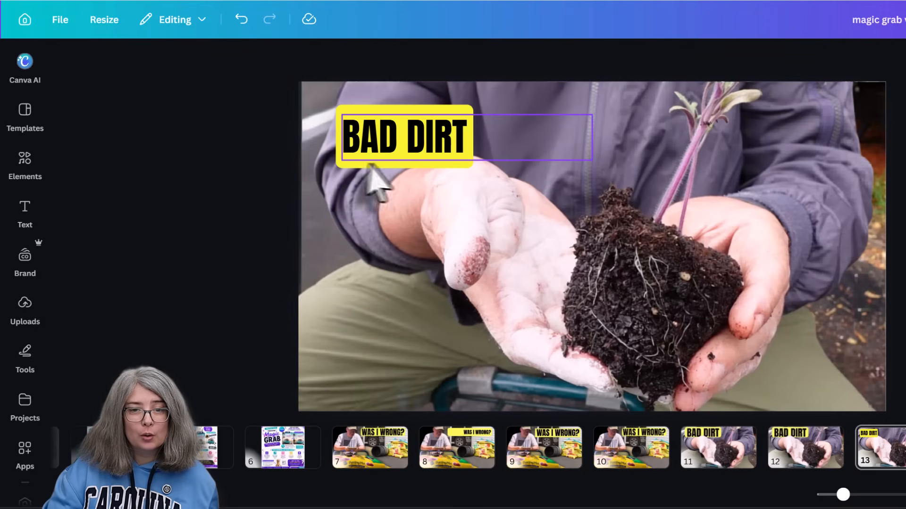
Adjust the position of the BAD DIRT text, with its own yellow background, over the upper part of the photo.
{"action": "mouse_move", "coordinate": [394, 161]}
{"action": "left_mouse_down"}
{"action": "mouse_move", "coordinate": [682, 370]}
{"action": "mouse_move", "coordinate": [536, 116]}
{"action": "mouse_move", "coordinate": [455, 330]}
{"action": "mouse_move", "coordinate": [430, 314]}
{"action": "mouse_move", "coordinate": [557, 396]}
{"action": "mouse_move", "coordinate": [361, 156]}
{"action": "mouse_move", "coordinate": [377, 166]}
{"action": "mouse_move", "coordinate": [401, 159]}
{"action": "left_mouse_up"}
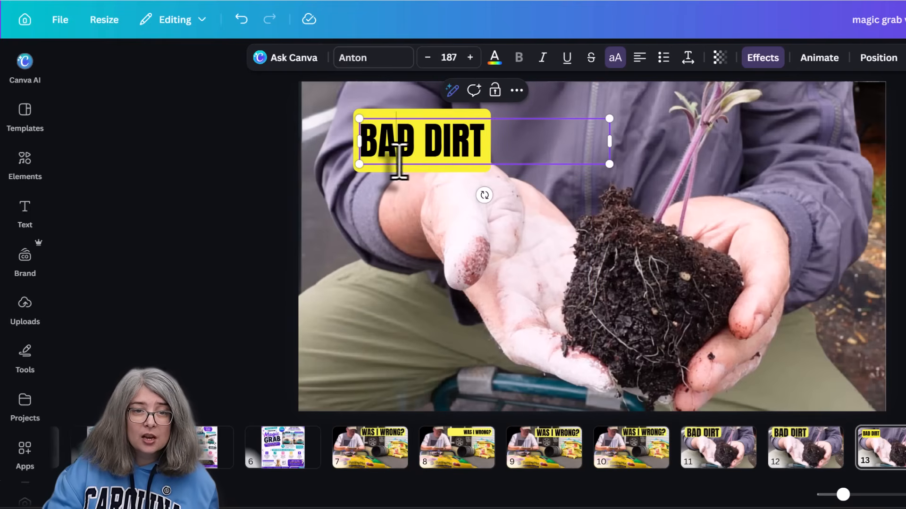
{"action": "triple_click", "coordinate": [424, 152]}
{"action": "left_click", "coordinate": [176, 163]}
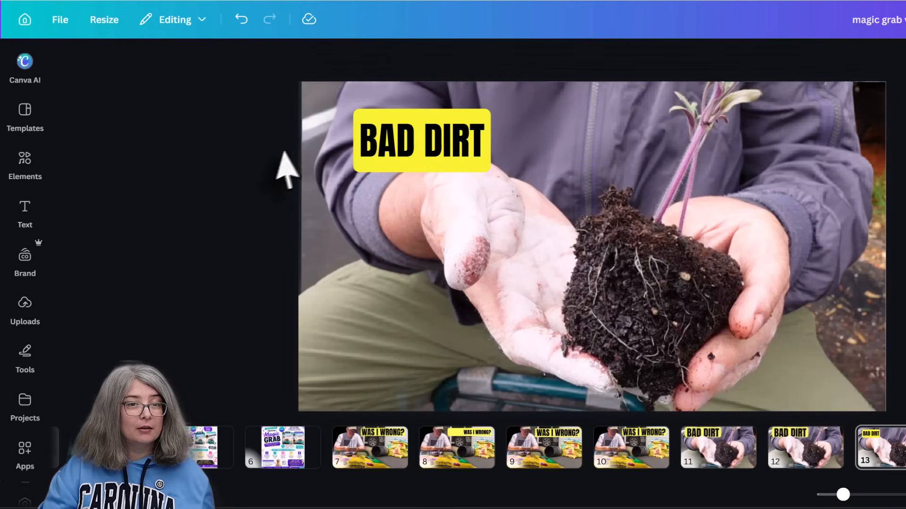
{"action": "mouse_move", "coordinate": [401, 154]}
{"action": "left_mouse_down"}
{"action": "mouse_move", "coordinate": [242, 152]}
{"action": "mouse_move", "coordinate": [430, 105]}
{"action": "mouse_move", "coordinate": [286, 150]}
{"action": "mouse_move", "coordinate": [394, 150]}
{"action": "left_mouse_up"}
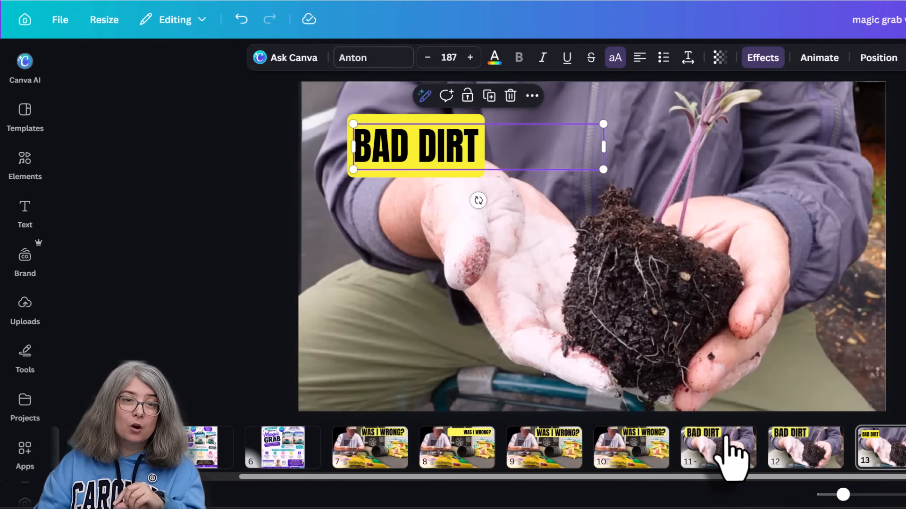
{"action": "left_click", "coordinate": [298, 144]}
{"action": "left_click_drag", "start_coordinate": [426, 146], "coordinate": [469, 147]}
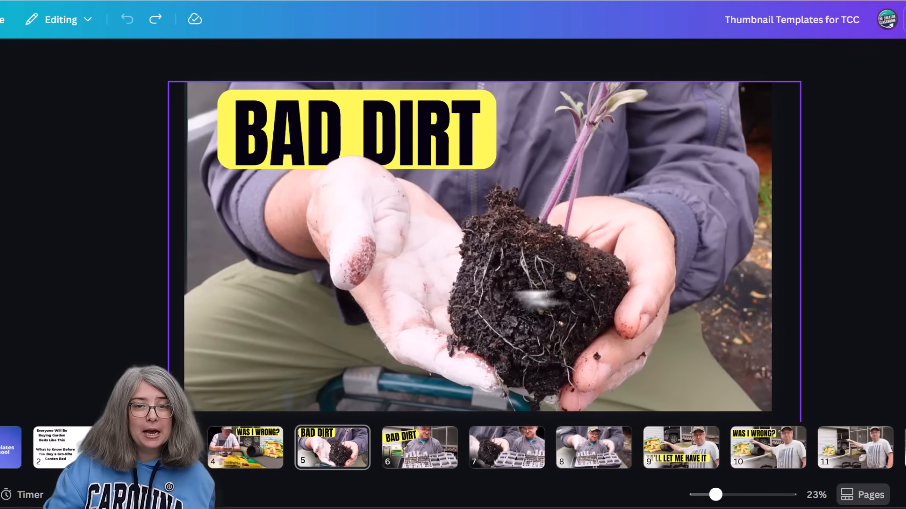
Switch to the Thumbnail Templates for TCC design and examine the hand cutout overlapping the grouped BAD DIRT title.
{"action": "left_click", "coordinate": [542, 299]}
{"action": "left_click", "coordinate": [349, 210]}
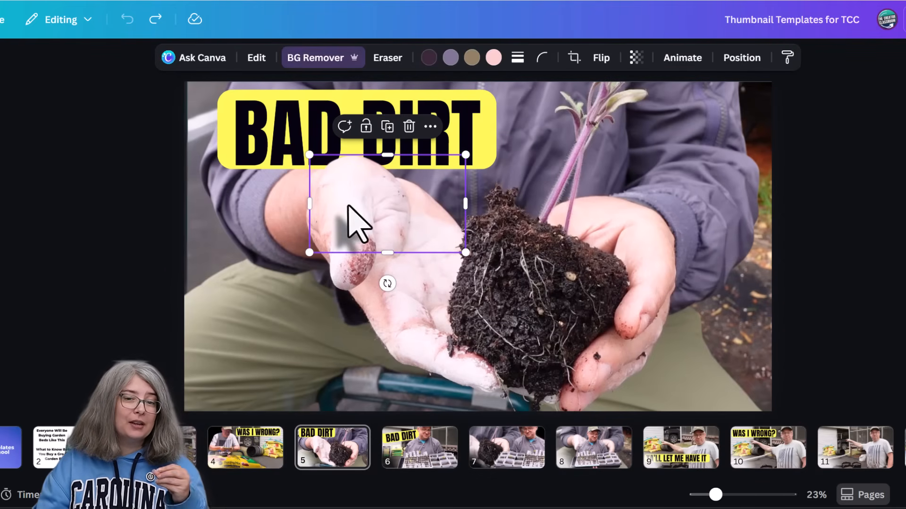
{"action": "mouse_move", "coordinate": [434, 212]}
{"action": "left_mouse_down"}
{"action": "mouse_move", "coordinate": [396, 215]}
{"action": "mouse_move", "coordinate": [303, 250]}
{"action": "mouse_move", "coordinate": [288, 339]}
{"action": "mouse_move", "coordinate": [431, 218]}
{"action": "left_mouse_up"}
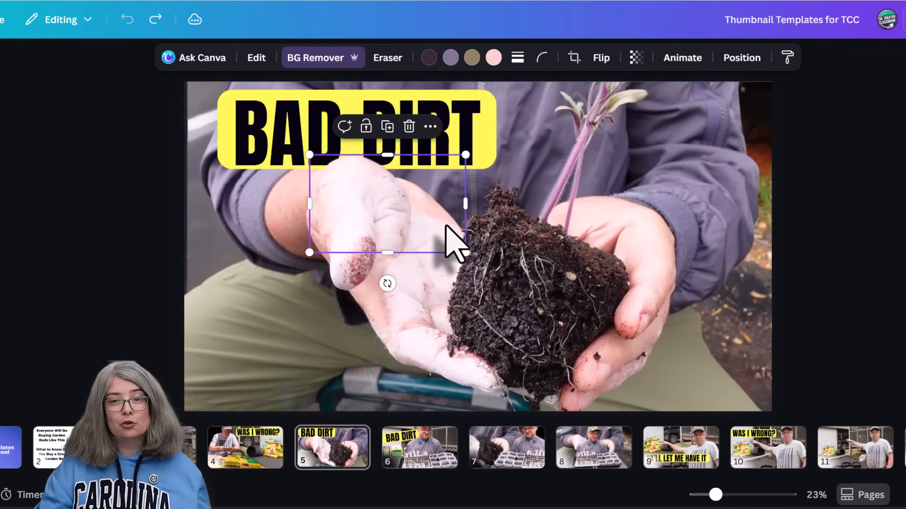
{"action": "left_click", "coordinate": [182, 211]}
{"action": "mouse_move", "coordinate": [278, 124]}
{"action": "left_mouse_down"}
{"action": "mouse_move", "coordinate": [247, 207]}
{"action": "mouse_move", "coordinate": [273, 182]}
{"action": "mouse_move", "coordinate": [263, 157]}
{"action": "mouse_move", "coordinate": [294, 304]}
{"action": "mouse_move", "coordinate": [284, 124]}
{"action": "left_mouse_up"}
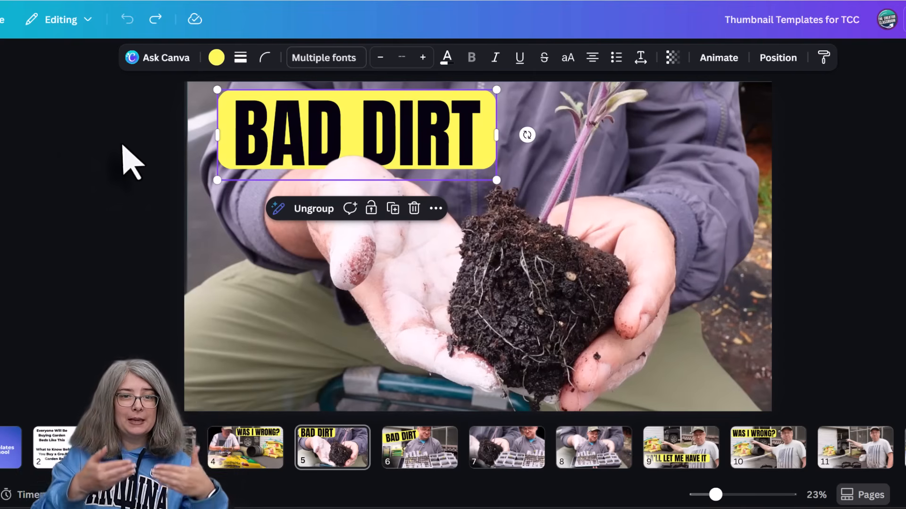
{"action": "left_click", "coordinate": [123, 146]}
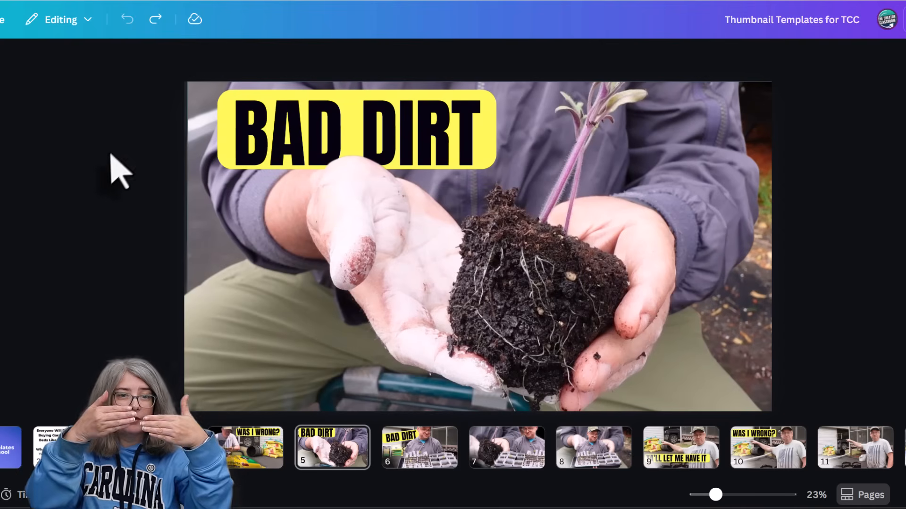
{"action": "left_click", "coordinate": [261, 156]}
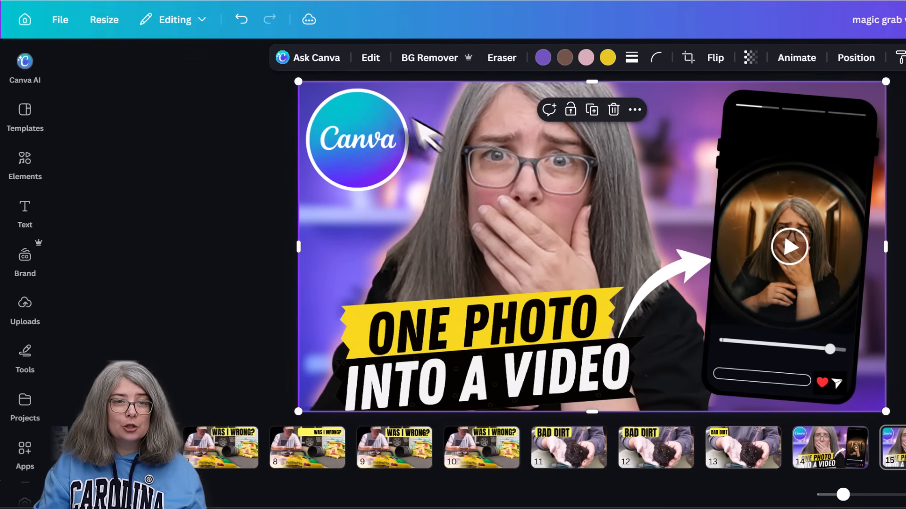
On the layered ONE PHOTO INTO A VIDEO thumbnail, shift the gradient circle slightly and move the ONE PHOTO text above its yellow banner.
{"action": "left_click", "coordinate": [841, 464]}
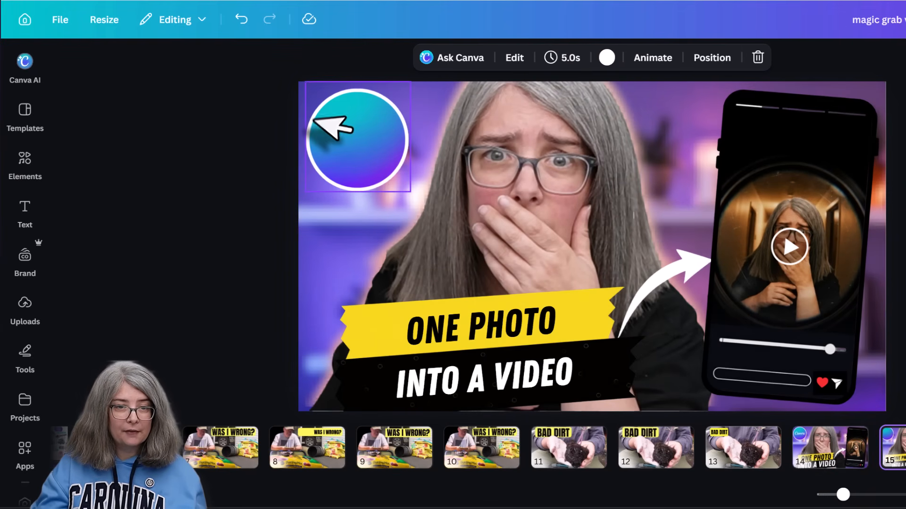
{"action": "left_click", "coordinate": [352, 138]}
{"action": "mouse_move", "coordinate": [353, 154]}
{"action": "left_mouse_down"}
{"action": "mouse_move", "coordinate": [358, 135]}
{"action": "mouse_move", "coordinate": [370, 172]}
{"action": "mouse_move", "coordinate": [361, 162]}
{"action": "left_mouse_up"}
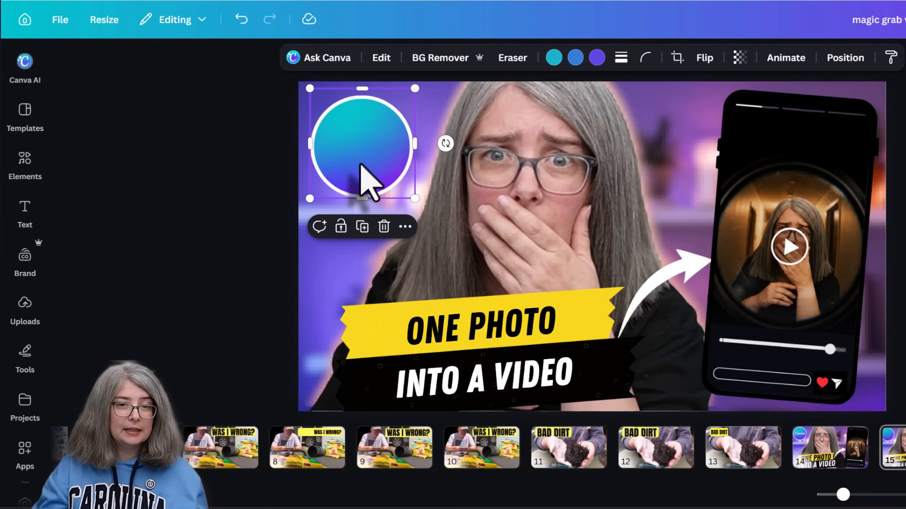
{"action": "left_click", "coordinate": [466, 263]}
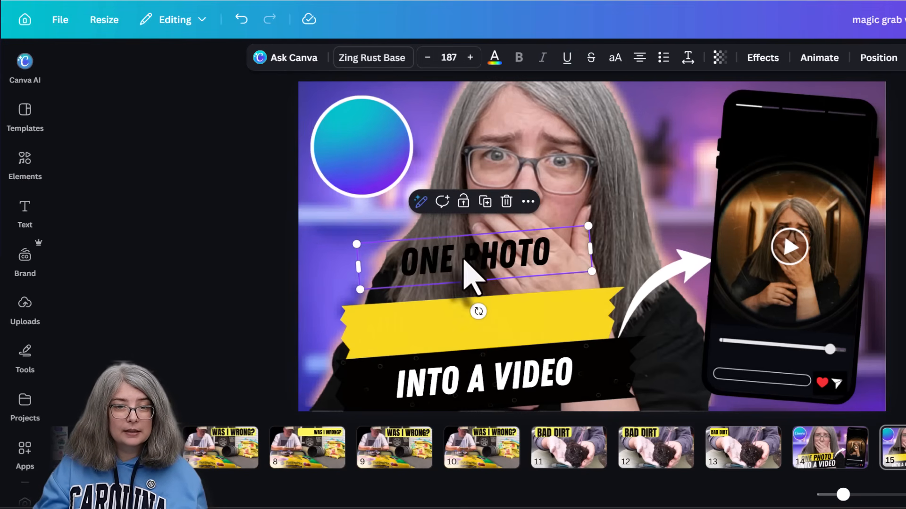
Enlarge the ONE PHOTO text to size 296 and place it centered on the yellow banner.
{"action": "left_click", "coordinate": [467, 386]}
{"action": "left_click", "coordinate": [180, 298]}
{"action": "left_click", "coordinate": [415, 334]}
{"action": "left_click", "coordinate": [415, 330]}
{"action": "left_click_drag", "start_coordinate": [362, 315], "coordinate": [226, 297]}
{"action": "left_click_drag", "start_coordinate": [460, 324], "coordinate": [516, 318]}
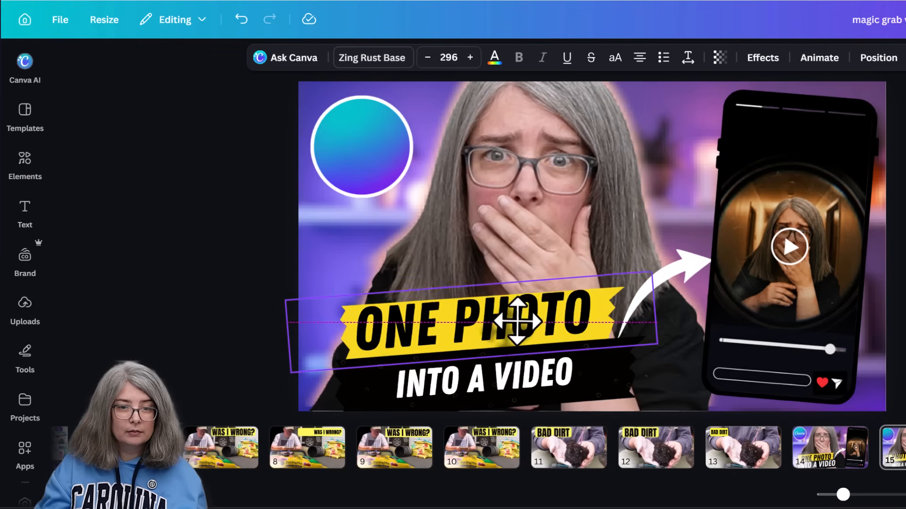
Enlarge the INTO A VIDEO text and center it across the black banner.
{"action": "left_click", "coordinate": [323, 384]}
{"action": "left_click_drag", "start_coordinate": [324, 374], "coordinate": [250, 360]}
{"action": "left_click_drag", "start_coordinate": [441, 382], "coordinate": [480, 384]}
Compare page 14 with the layered page 15 to examine how the logo and headline text differ.
{"action": "left_click", "coordinate": [839, 458]}
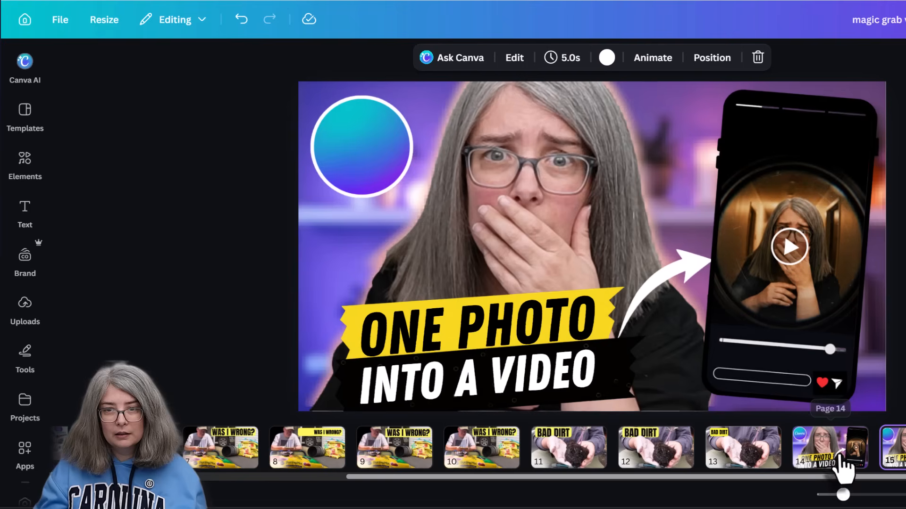
{"action": "left_click", "coordinate": [893, 462]}
{"action": "left_click", "coordinate": [842, 460]}
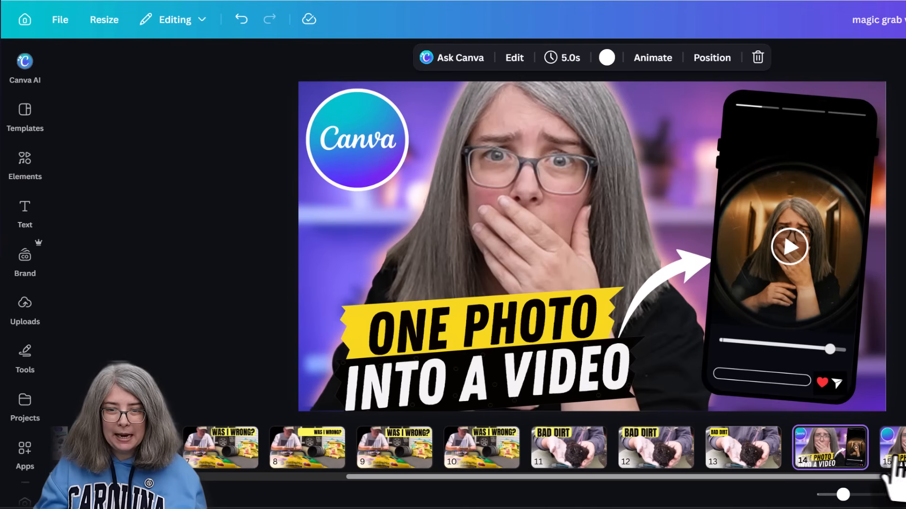
{"action": "left_click", "coordinate": [896, 457]}
Try moving the phone cutout on page 14 over the woman to check what remains in the background behind it.
{"action": "left_click", "coordinate": [780, 267]}
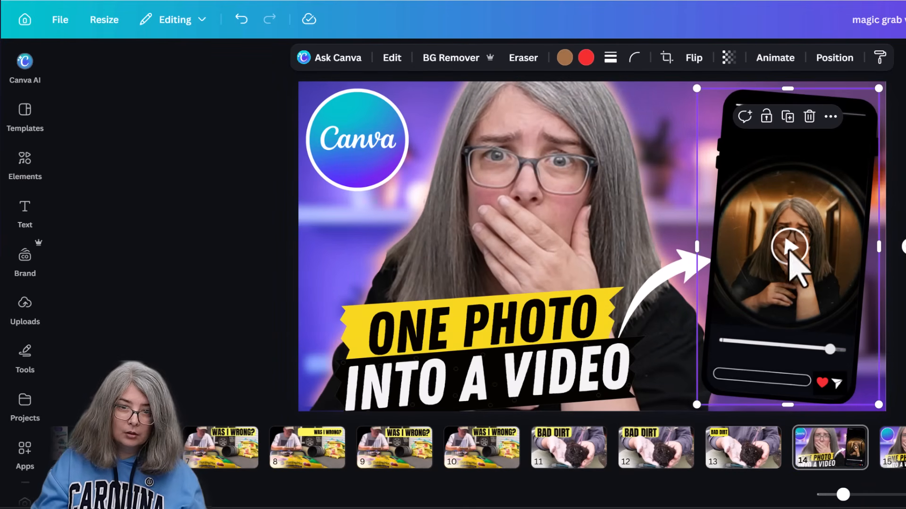
{"action": "left_click_drag", "start_coordinate": [794, 263], "coordinate": [687, 247]}
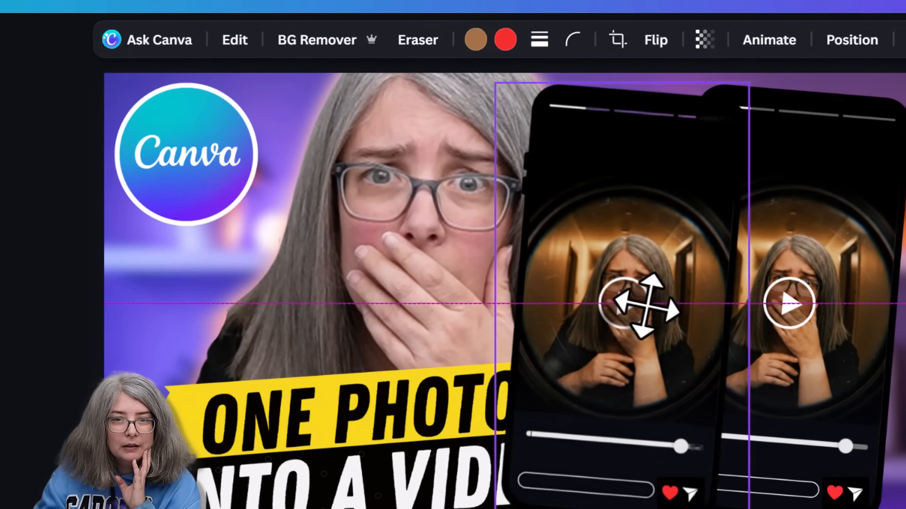
{"action": "left_click_drag", "start_coordinate": [645, 304], "coordinate": [607, 303]}
{"action": "left_click", "coordinate": [824, 147]}
{"action": "left_click_drag", "start_coordinate": [618, 201], "coordinate": [722, 223]}
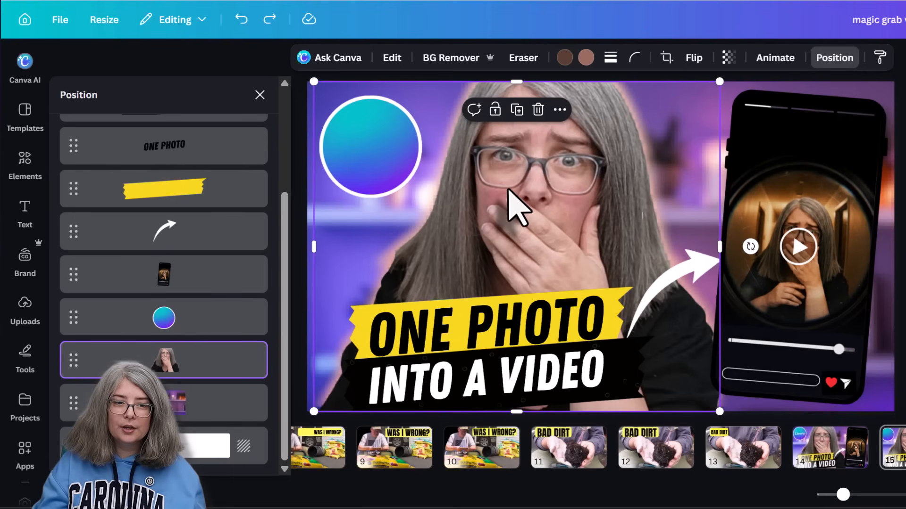
Try moving the woman's cutout on page 15 to the right off the background layer, and undo each move.
{"action": "left_click_drag", "start_coordinate": [514, 208], "coordinate": [887, 189]}
{"action": "key", "text": "ctrl+z"}
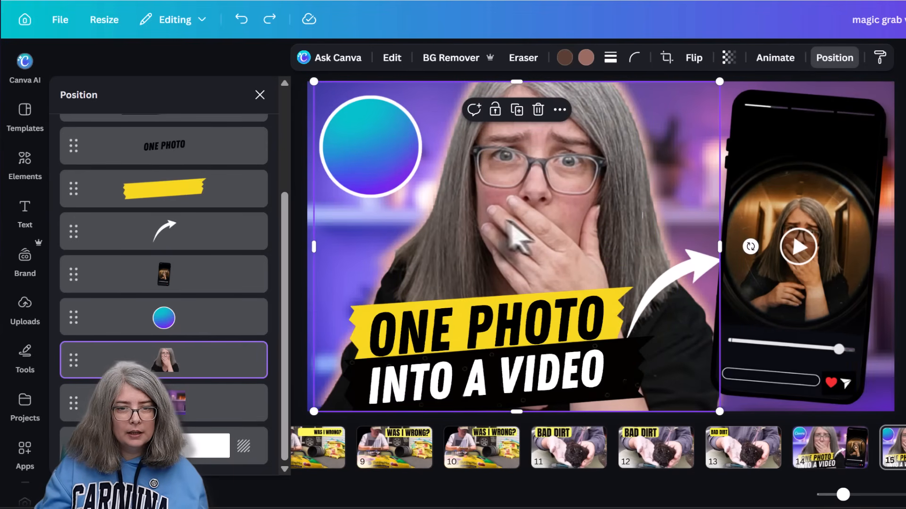
{"action": "left_click_drag", "start_coordinate": [505, 220], "coordinate": [781, 213]}
{"action": "left_click", "coordinate": [470, 217]}
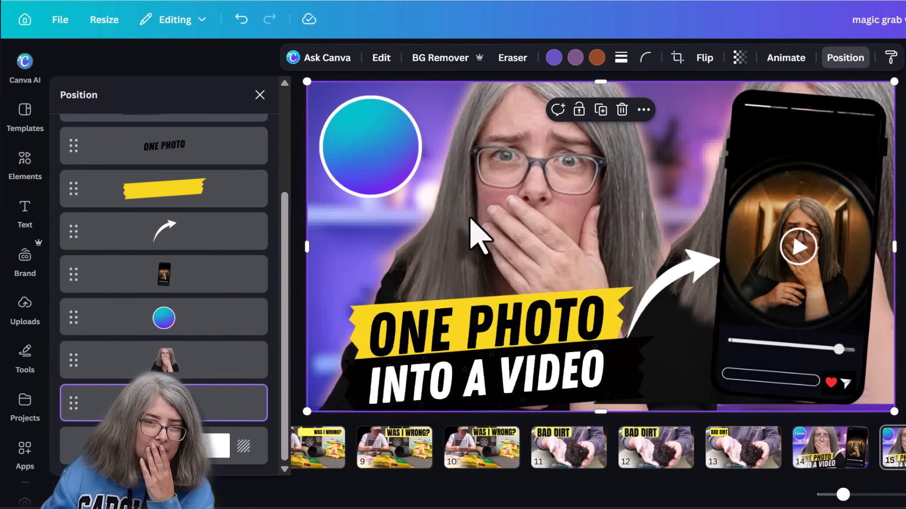
{"action": "key", "text": "ctrl+z"}
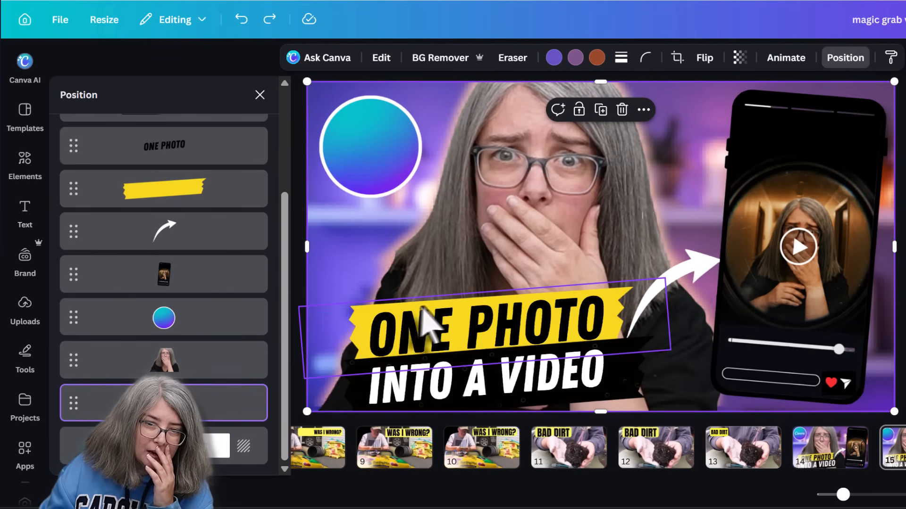
Put the woman's cutout alone on the white page 16 and examine its edges and filled-in areas.
{"action": "left_click_drag", "start_coordinate": [490, 214], "coordinate": [565, 216]}
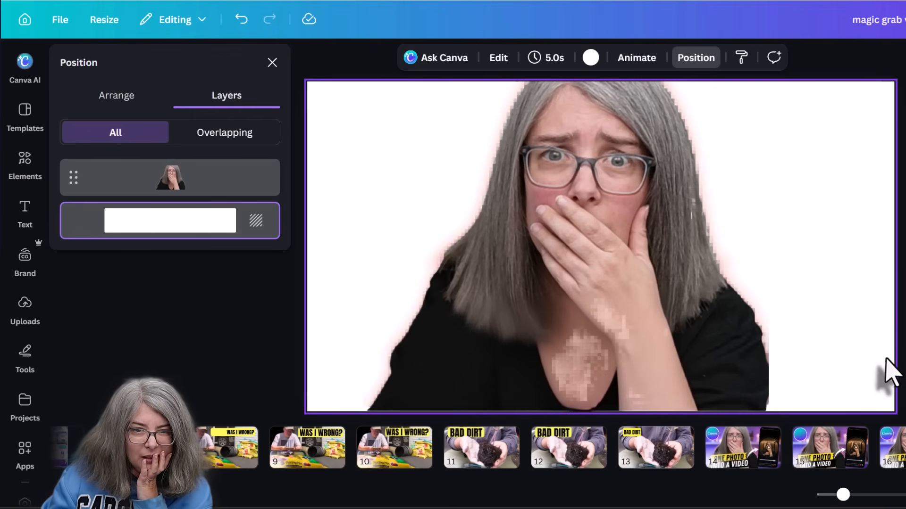
{"action": "left_click", "coordinate": [550, 353]}
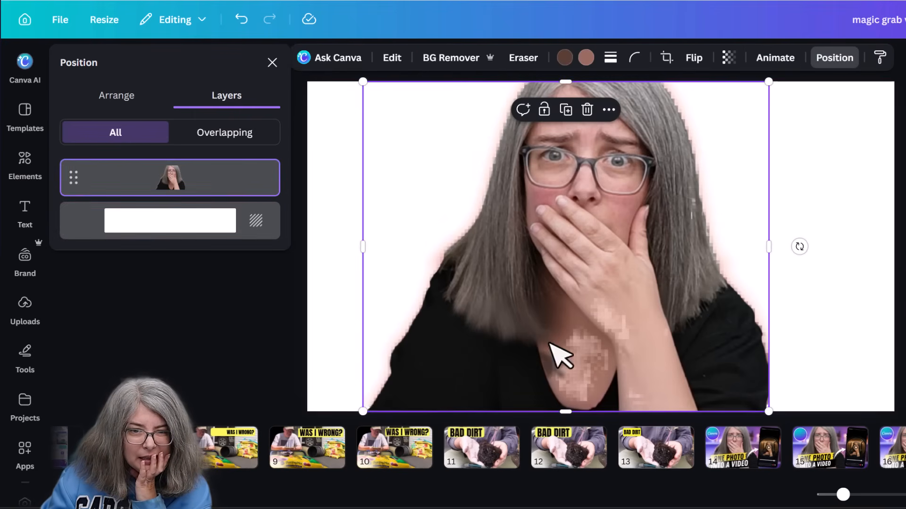
{"action": "left_click", "coordinate": [871, 279]}
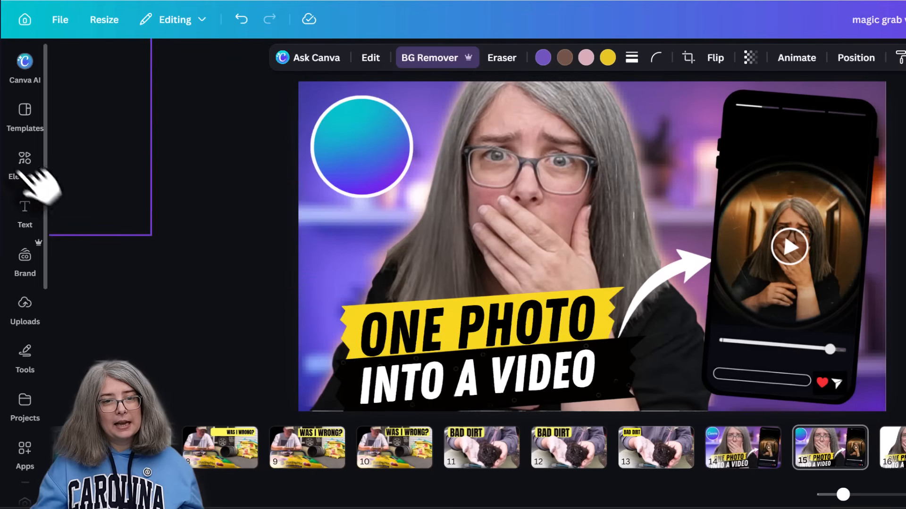
Return to the layered thumbnail on page 15 and check it against the version on page 14.
{"action": "left_click_drag", "start_coordinate": [34, 182], "coordinate": [562, 249]}
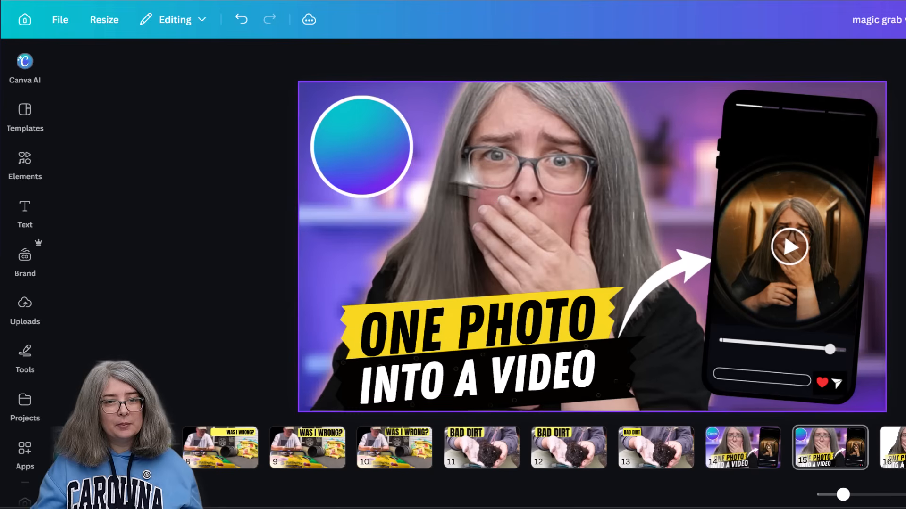
{"action": "left_click", "coordinate": [760, 460]}
{"action": "left_click", "coordinate": [839, 464]}
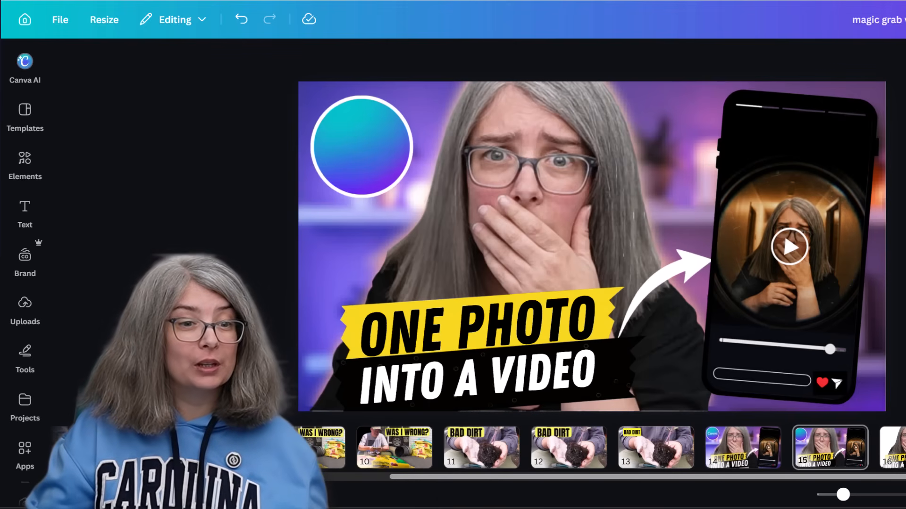
On page 8, select the black pots and the stacked soil bags together and enlarge them slightly.
{"action": "left_click", "coordinate": [220, 448]}
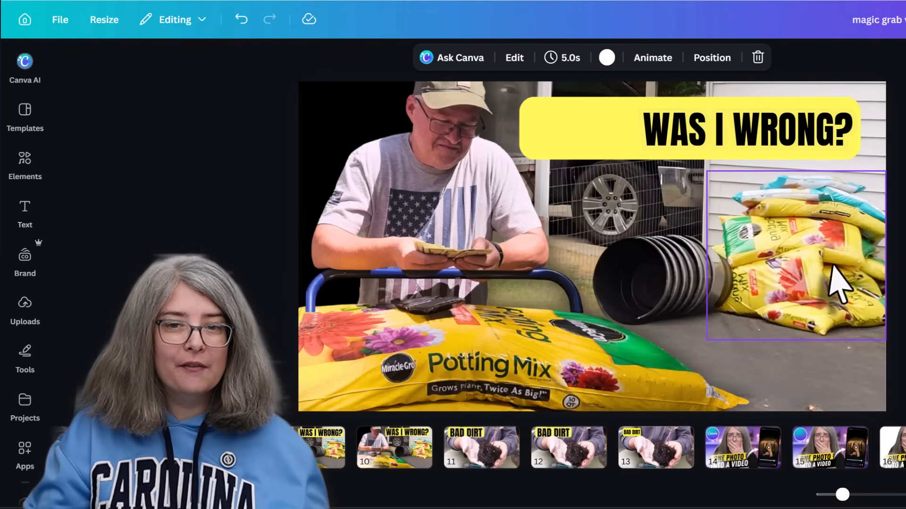
{"action": "left_click", "coordinate": [687, 291]}
{"action": "left_click", "coordinate": [806, 282], "text": "shift"}
{"action": "left_click_drag", "start_coordinate": [589, 342], "coordinate": [583, 350]}
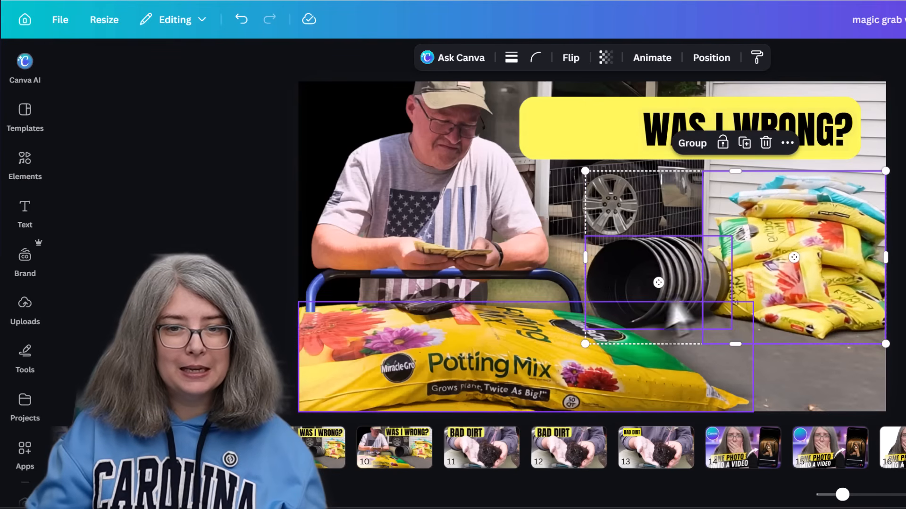
{"action": "left_click", "coordinate": [517, 370]}
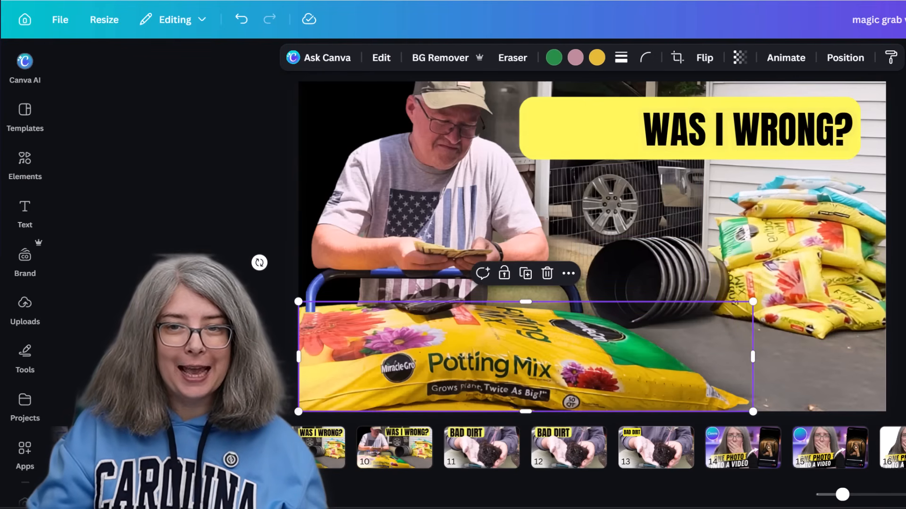
{"action": "key", "text": "Escape"}
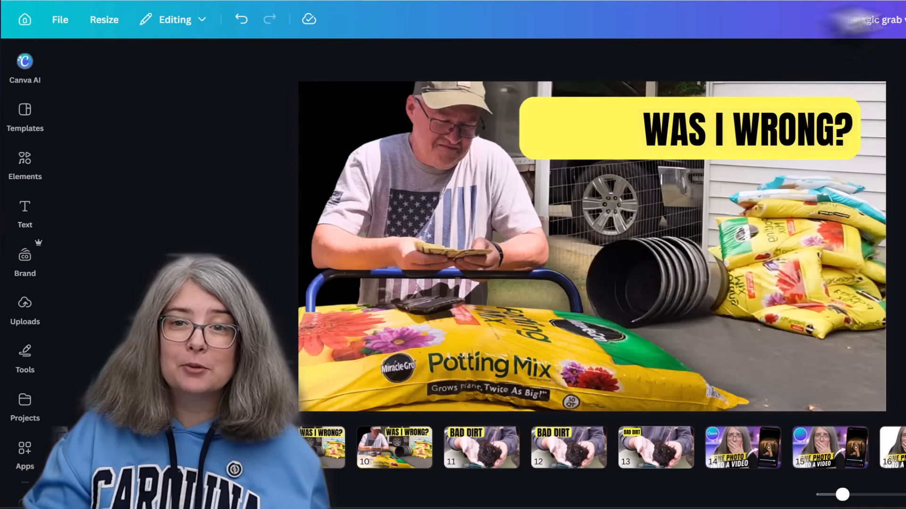
Move the WAS I WRONG? text below its yellow banner and place it back on the banner.
{"action": "left_click", "coordinate": [774, 133]}
{"action": "left_click_drag", "start_coordinate": [774, 134], "coordinate": [764, 192]}
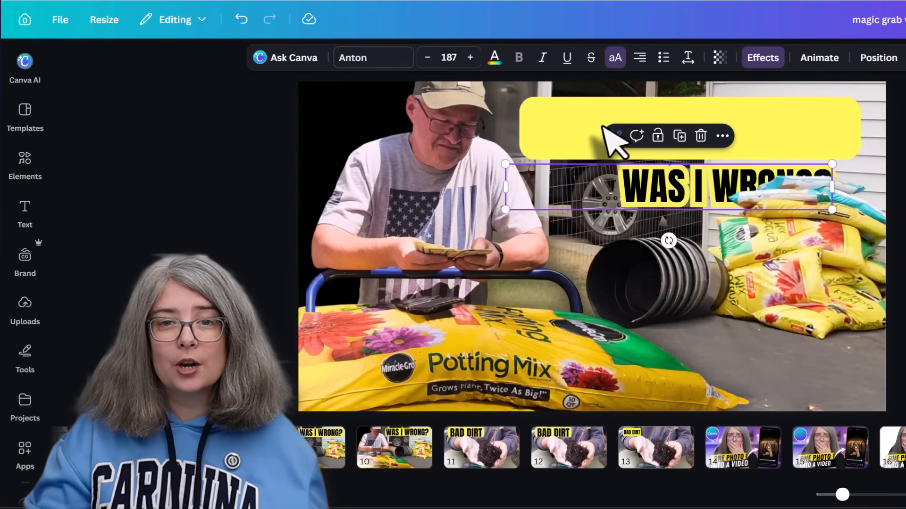
{"action": "left_click", "coordinate": [589, 132]}
{"action": "left_click", "coordinate": [622, 189]}
{"action": "left_click_drag", "start_coordinate": [622, 188], "coordinate": [643, 124]}
{"action": "key", "text": "Escape"}
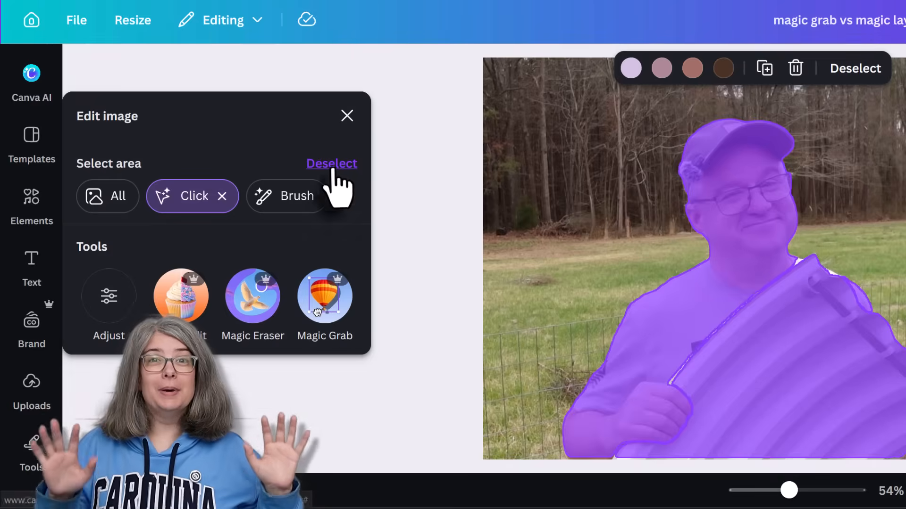
Select the photo's whole foreground, the man with the metal panel, extract it with Magic Grab and enlarge the cutout.
{"action": "left_click", "coordinate": [331, 166]}
{"action": "left_click", "coordinate": [343, 196]}
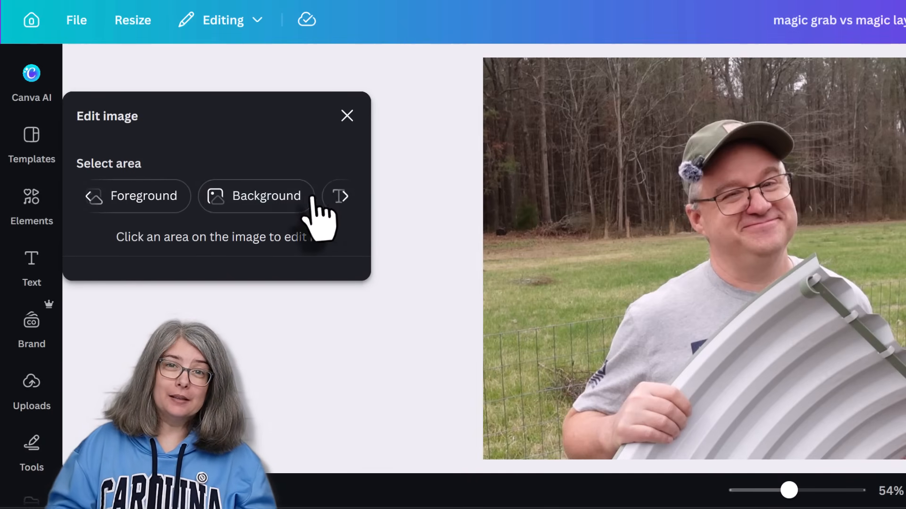
{"action": "left_click", "coordinate": [174, 194]}
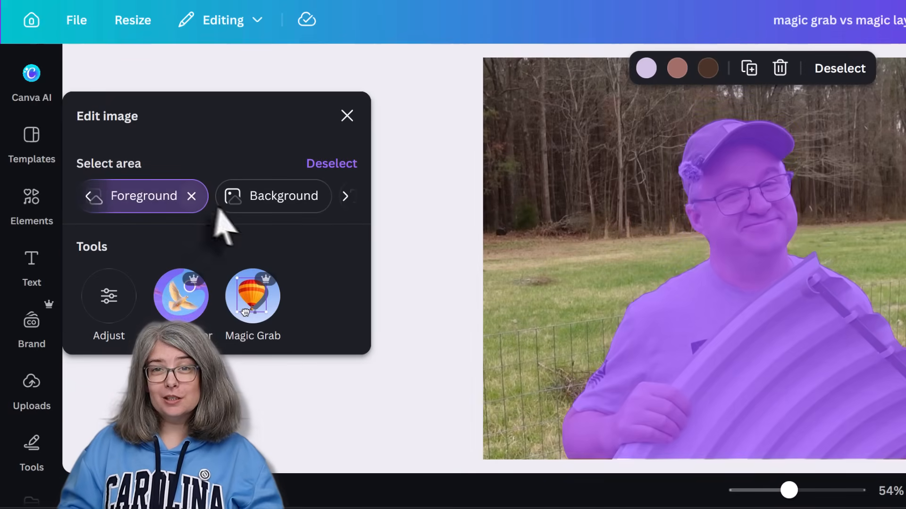
{"action": "left_click", "coordinate": [256, 310]}
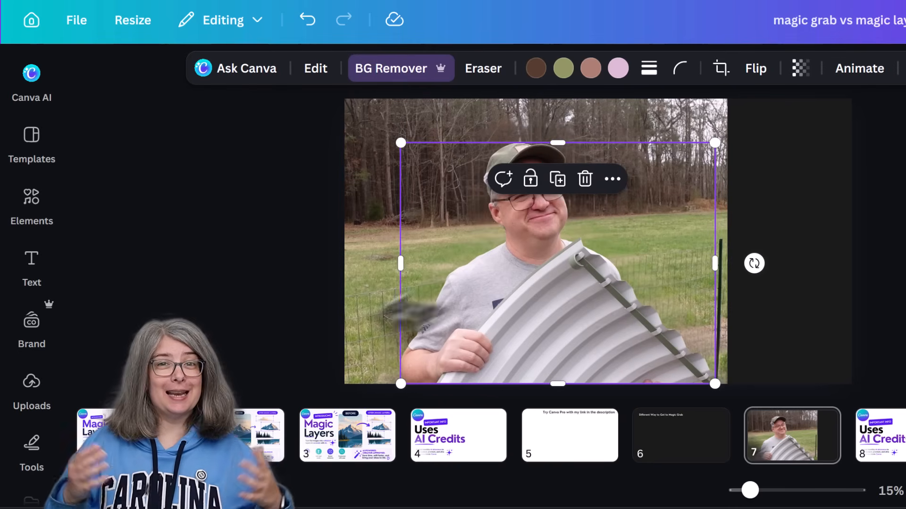
{"action": "left_click_drag", "start_coordinate": [402, 144], "coordinate": [334, 110]}
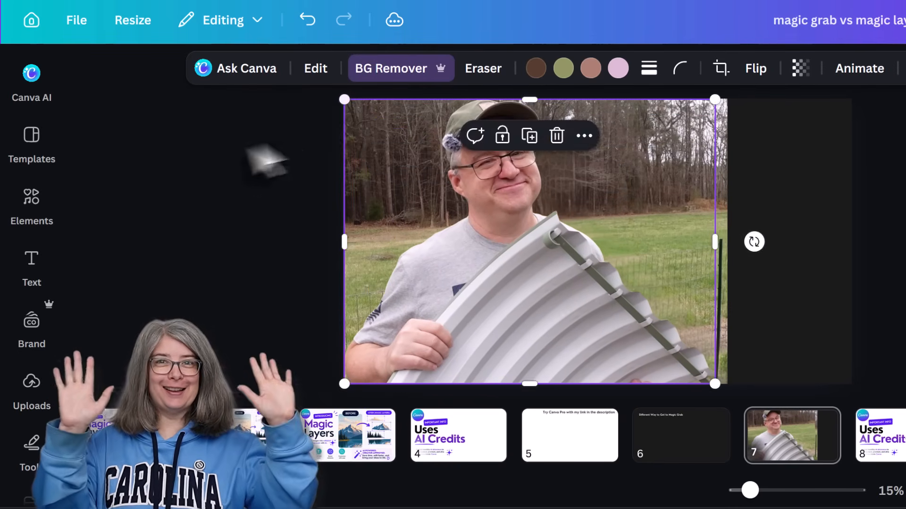